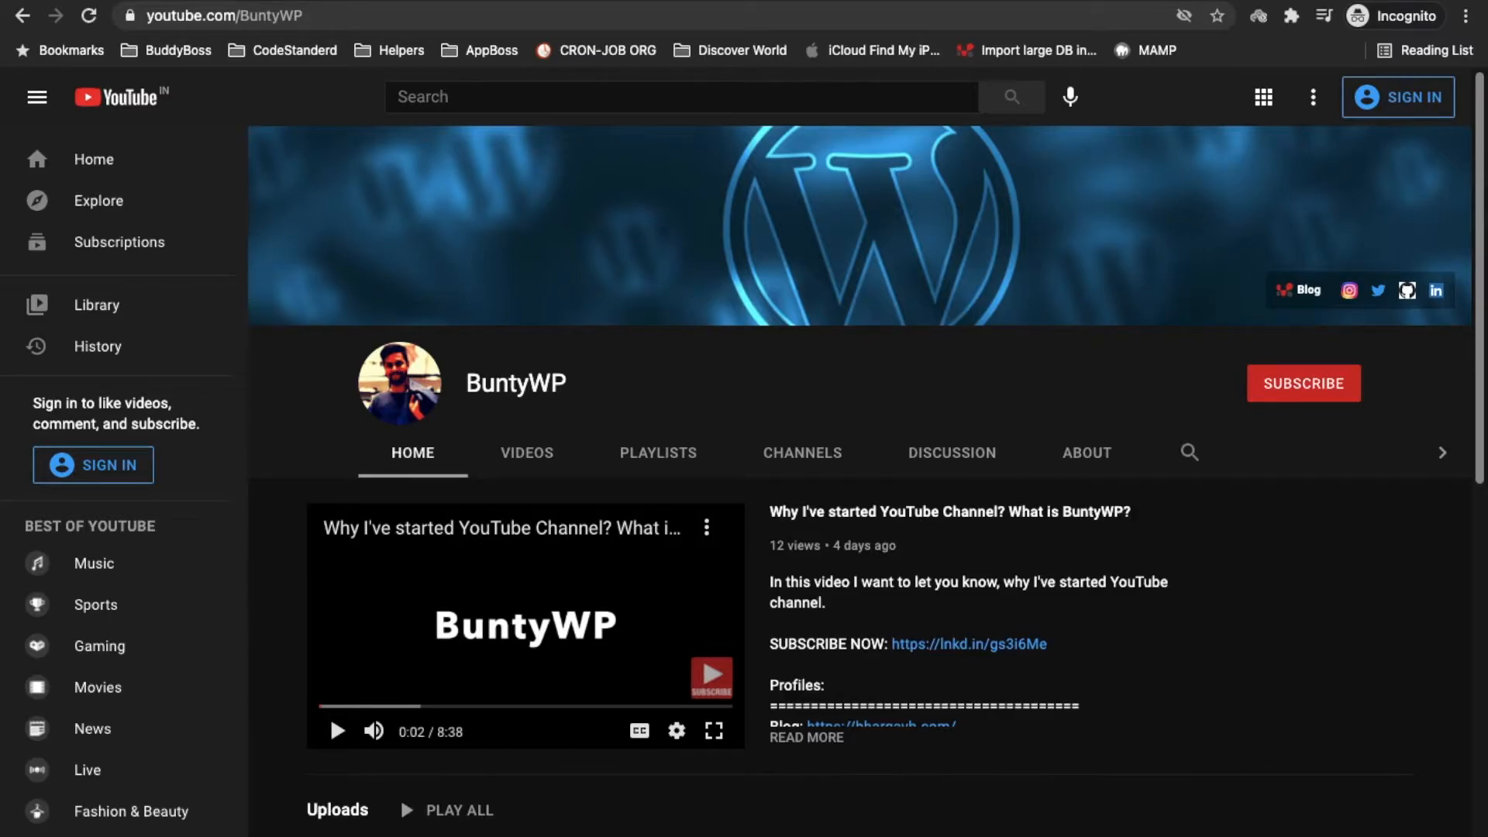
# Open a fresh incognito browser tab
pyautogui.press('super+t')
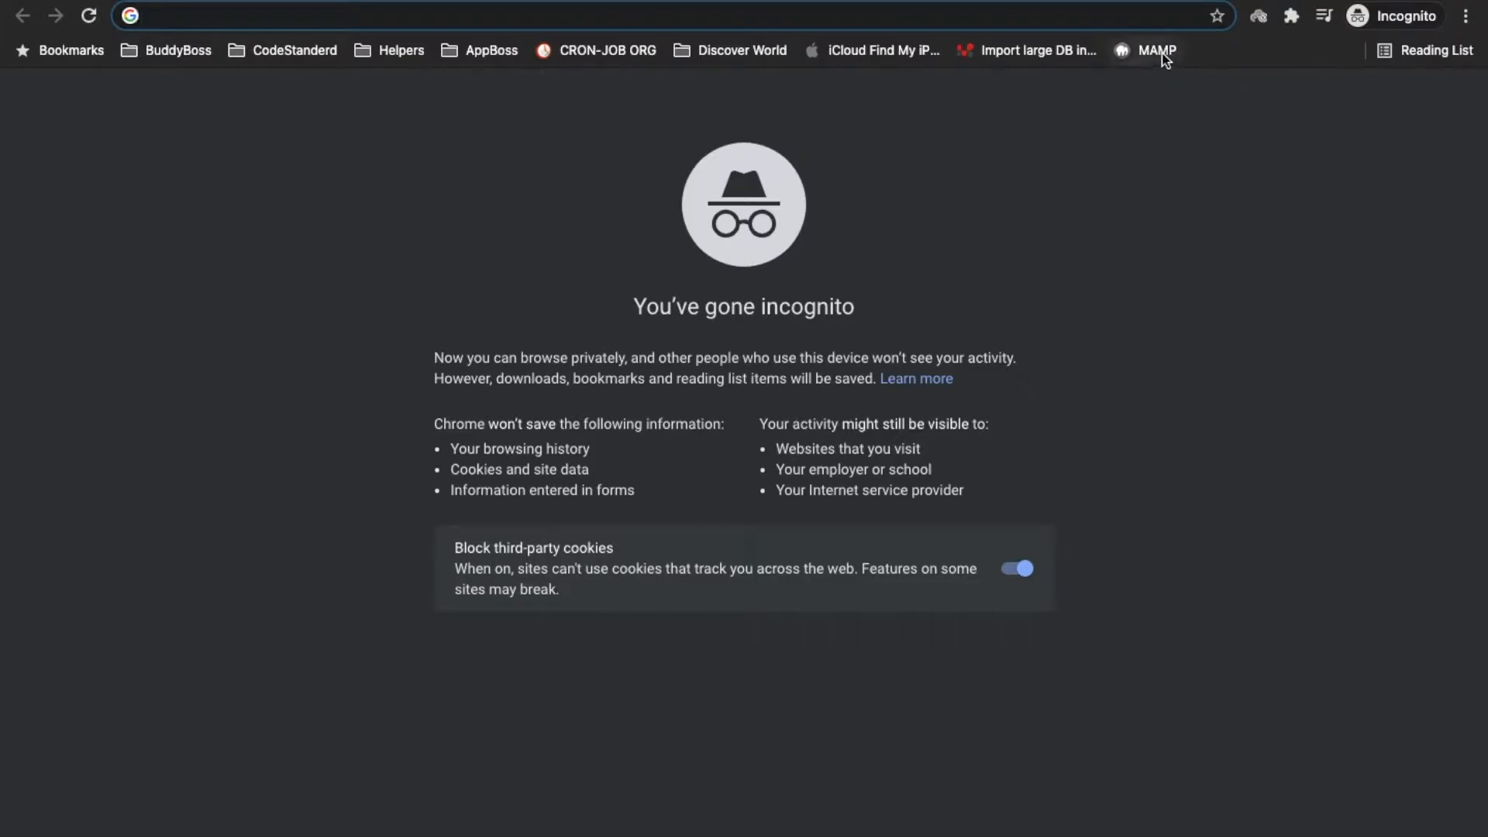
# Go from the MAMP start page to the local WordPress site's wp-admin/ address
pyautogui.click(1156, 50)
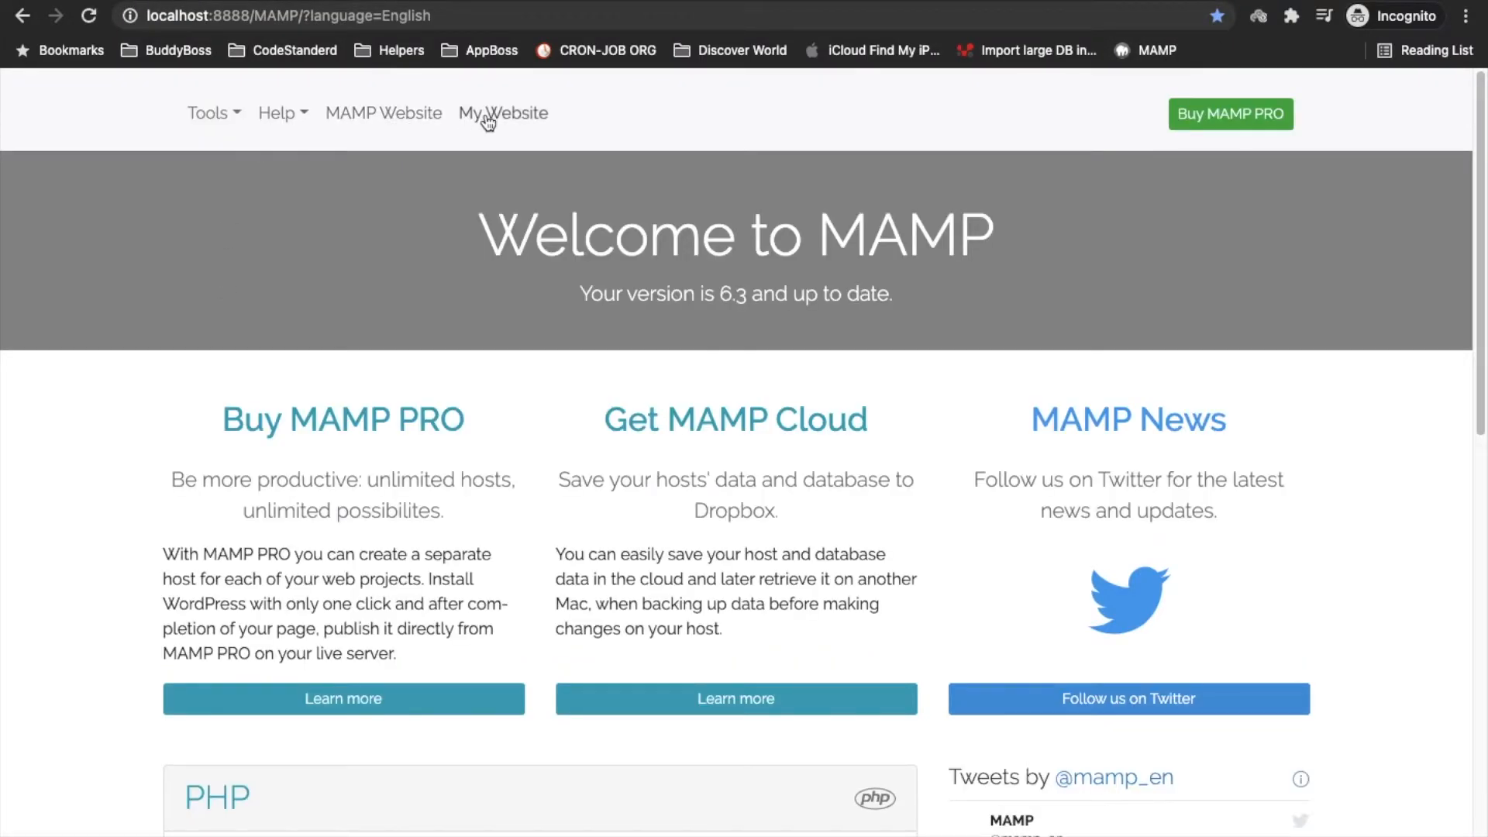
pyautogui.click(485, 114)
pyautogui.click(99, 206)
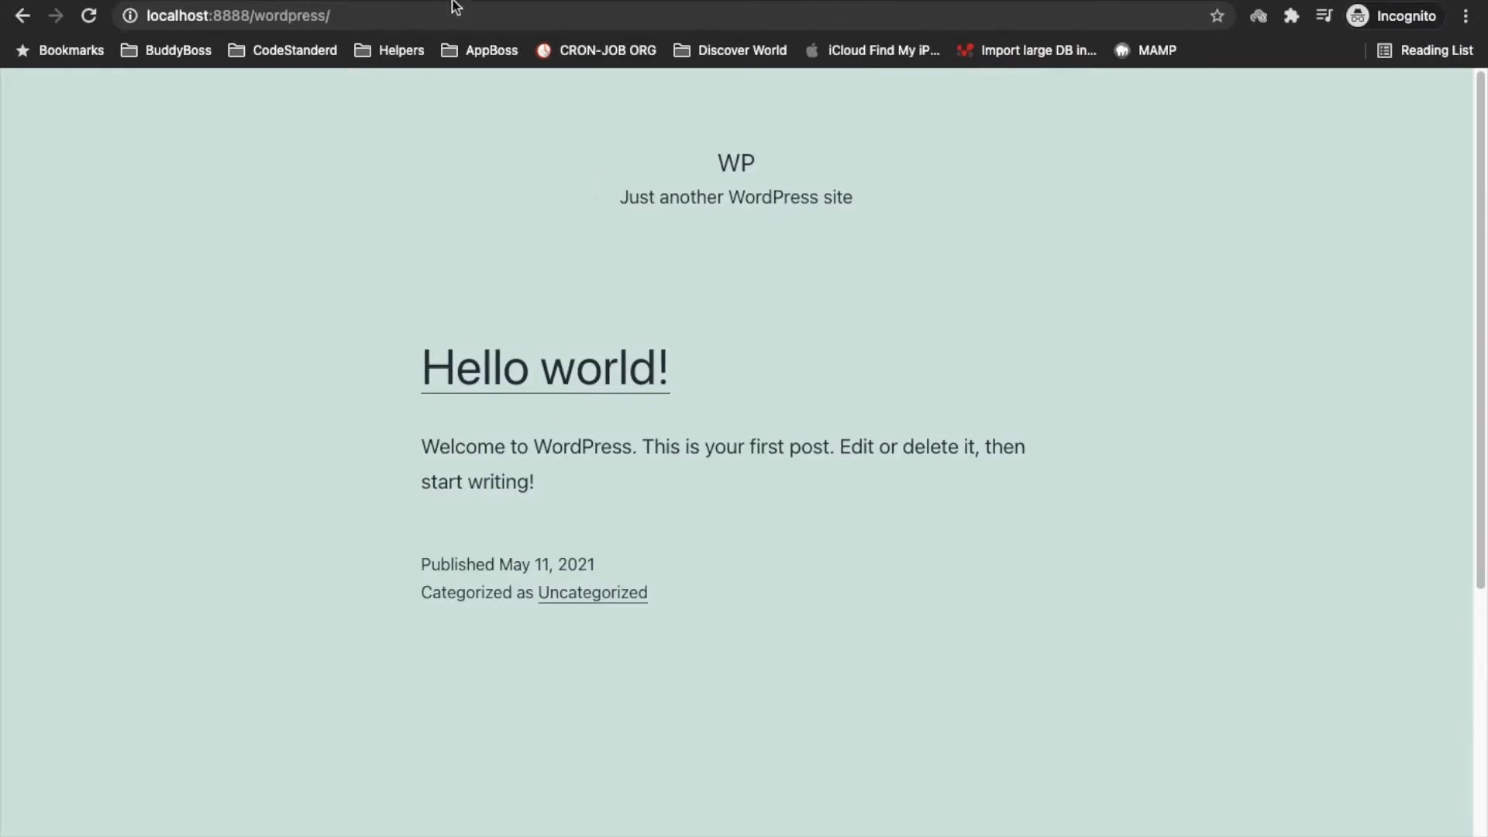
pyautogui.click(437, 17)
pyautogui.write('wp-admin/')
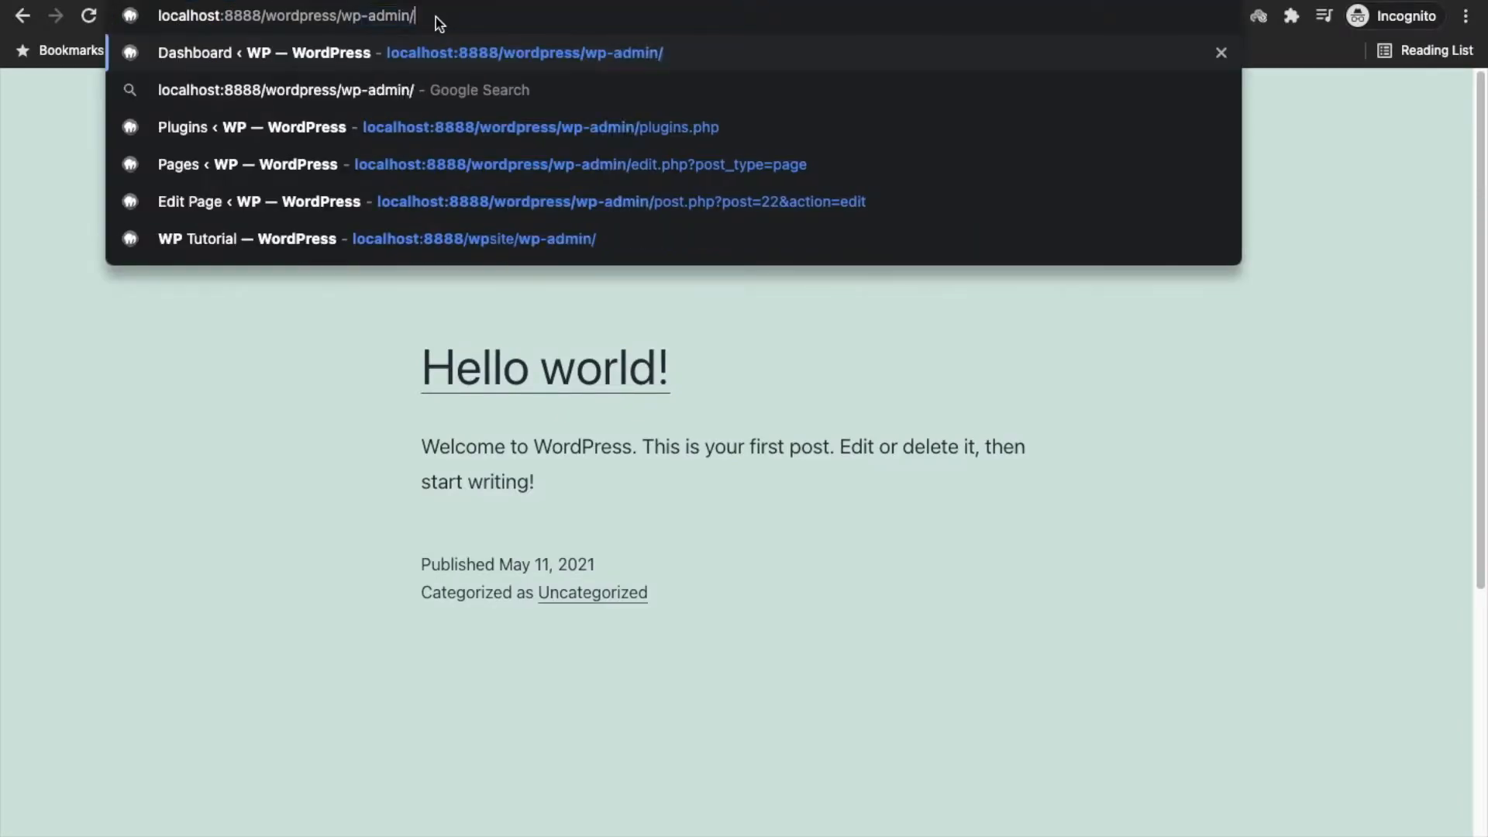
pyautogui.press('Return')
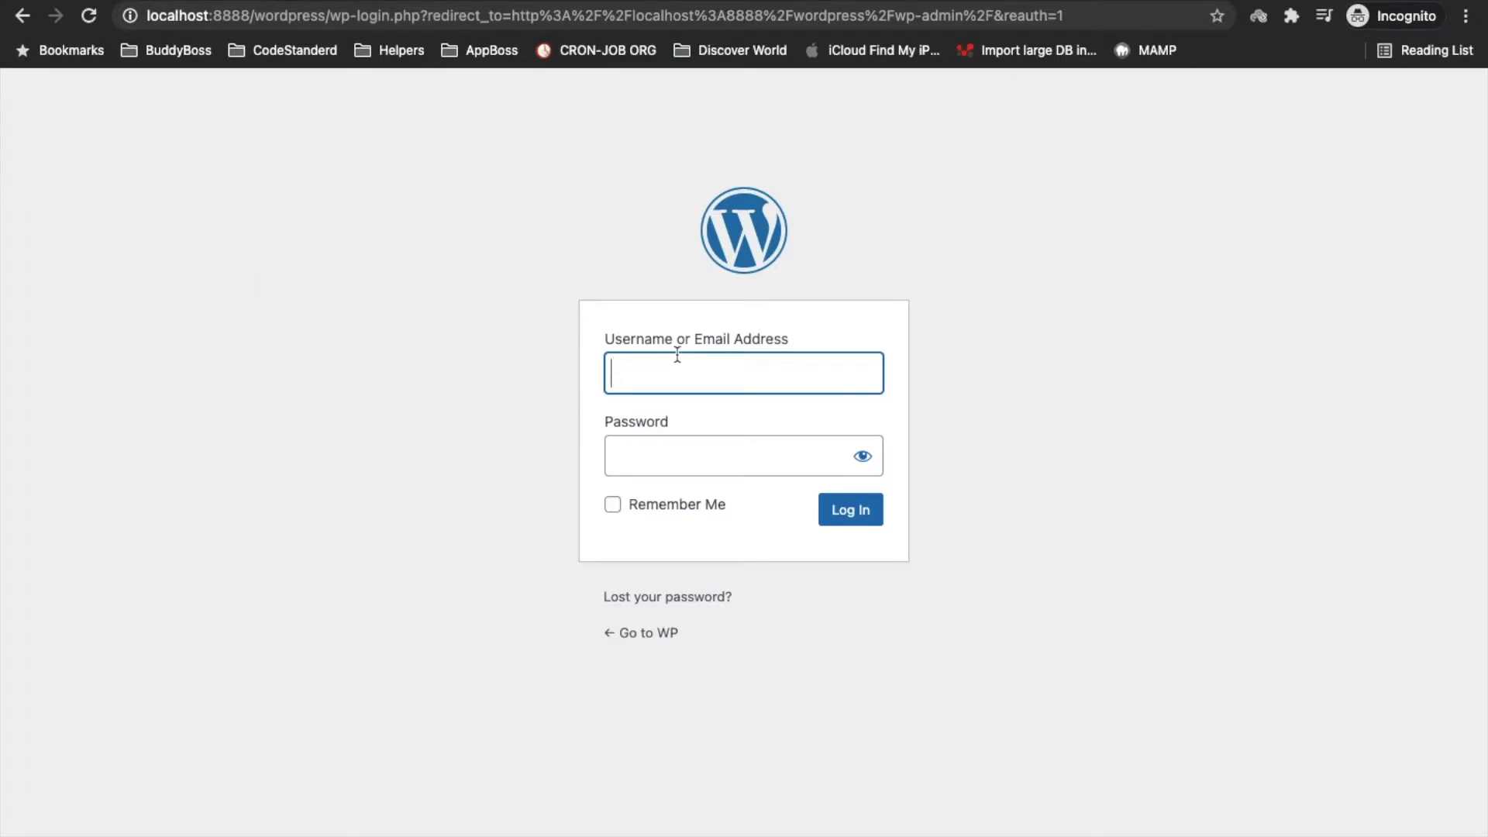
# Log in with the autofilled username and the account password
pyautogui.click(676, 355)
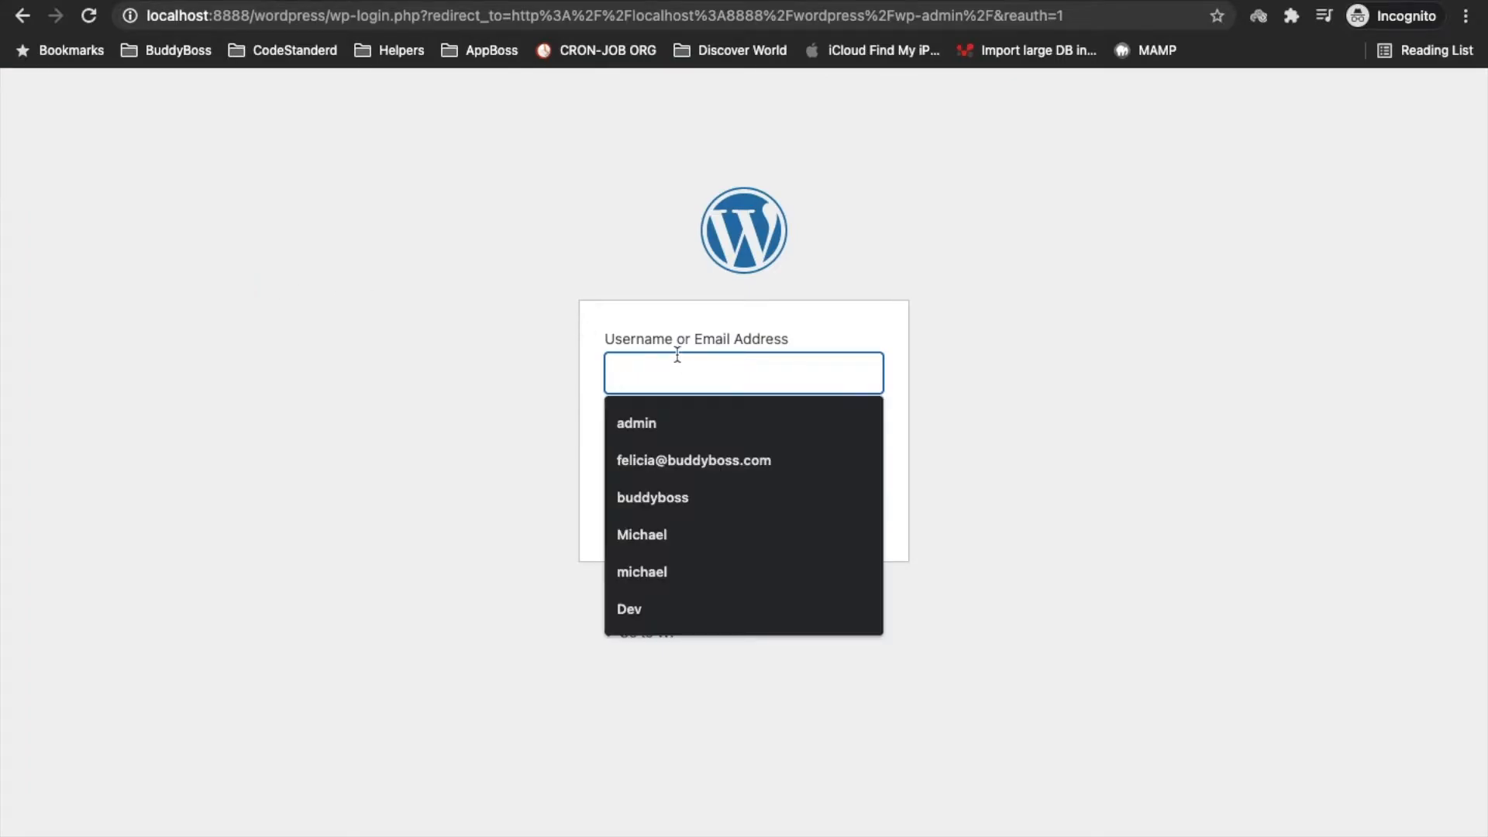
pyautogui.click(662, 412)
pyautogui.press('Tab')
pyautogui.write('admin')
pyautogui.click(855, 509)
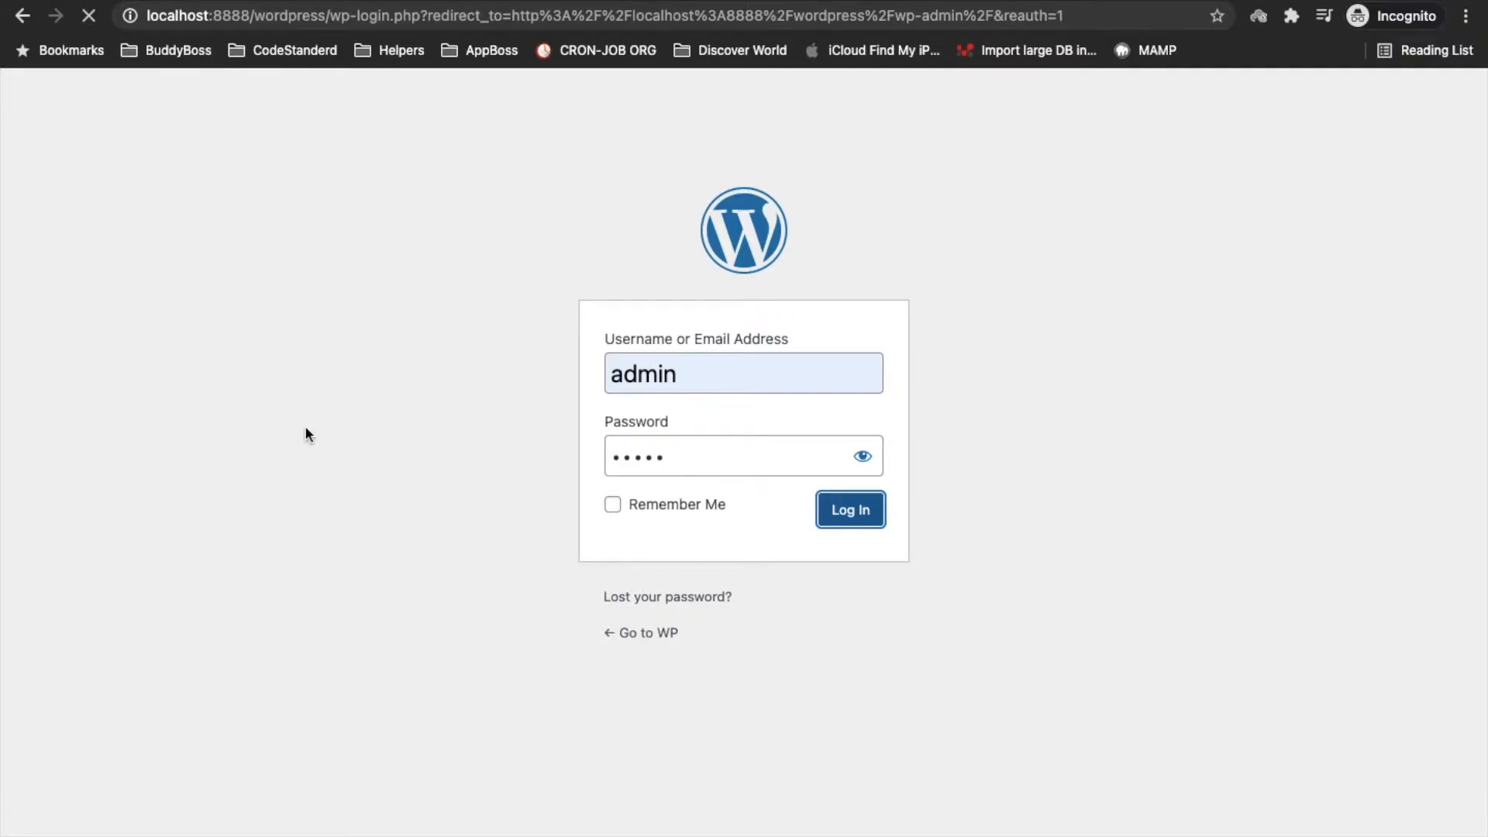
pyautogui.press('super+t')
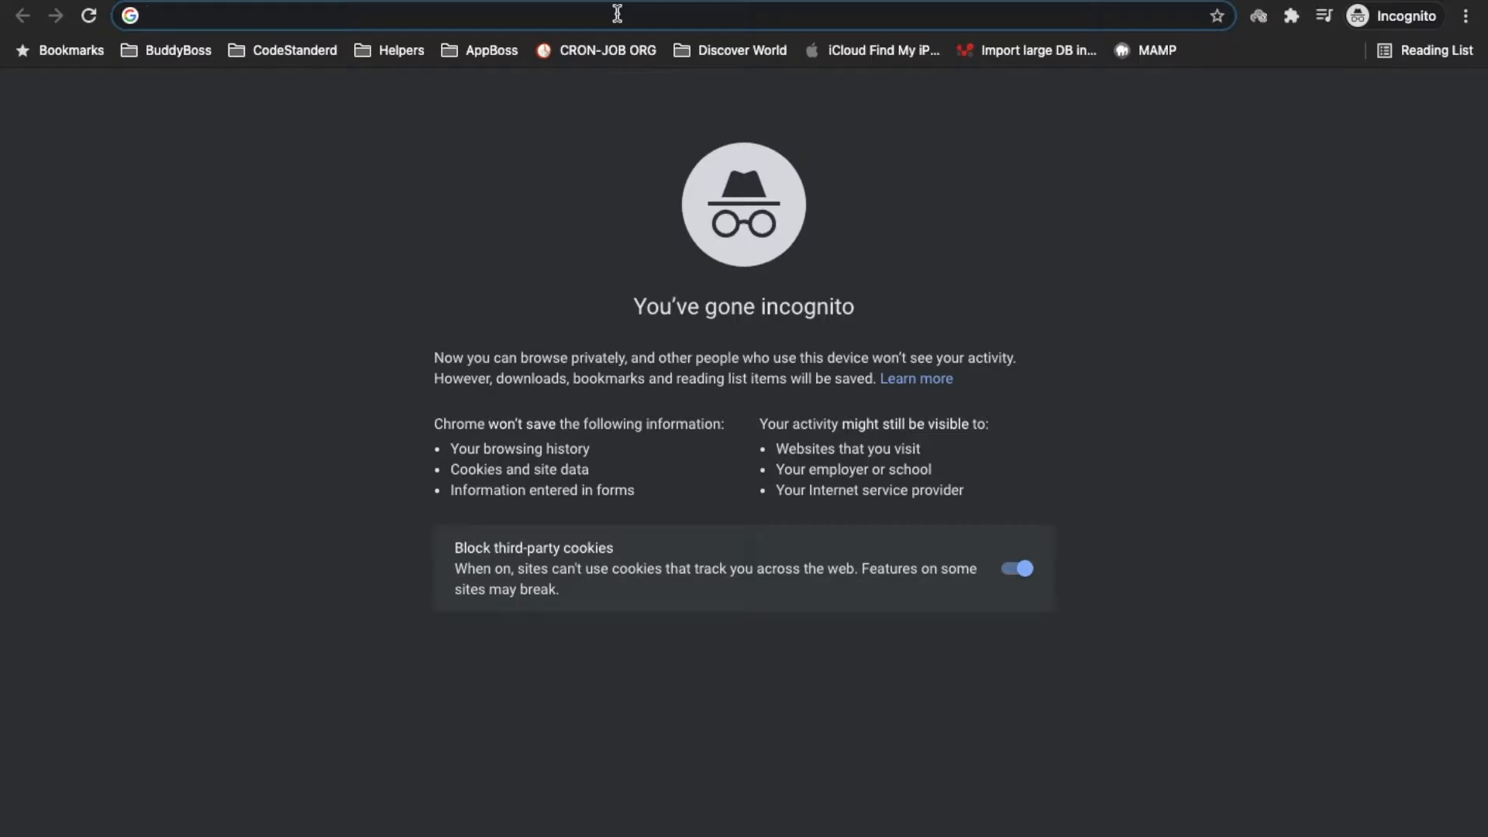
# Search the web for the Email Log plugin and download its zip from WordPress.org
pyautogui.write('emaol lo')
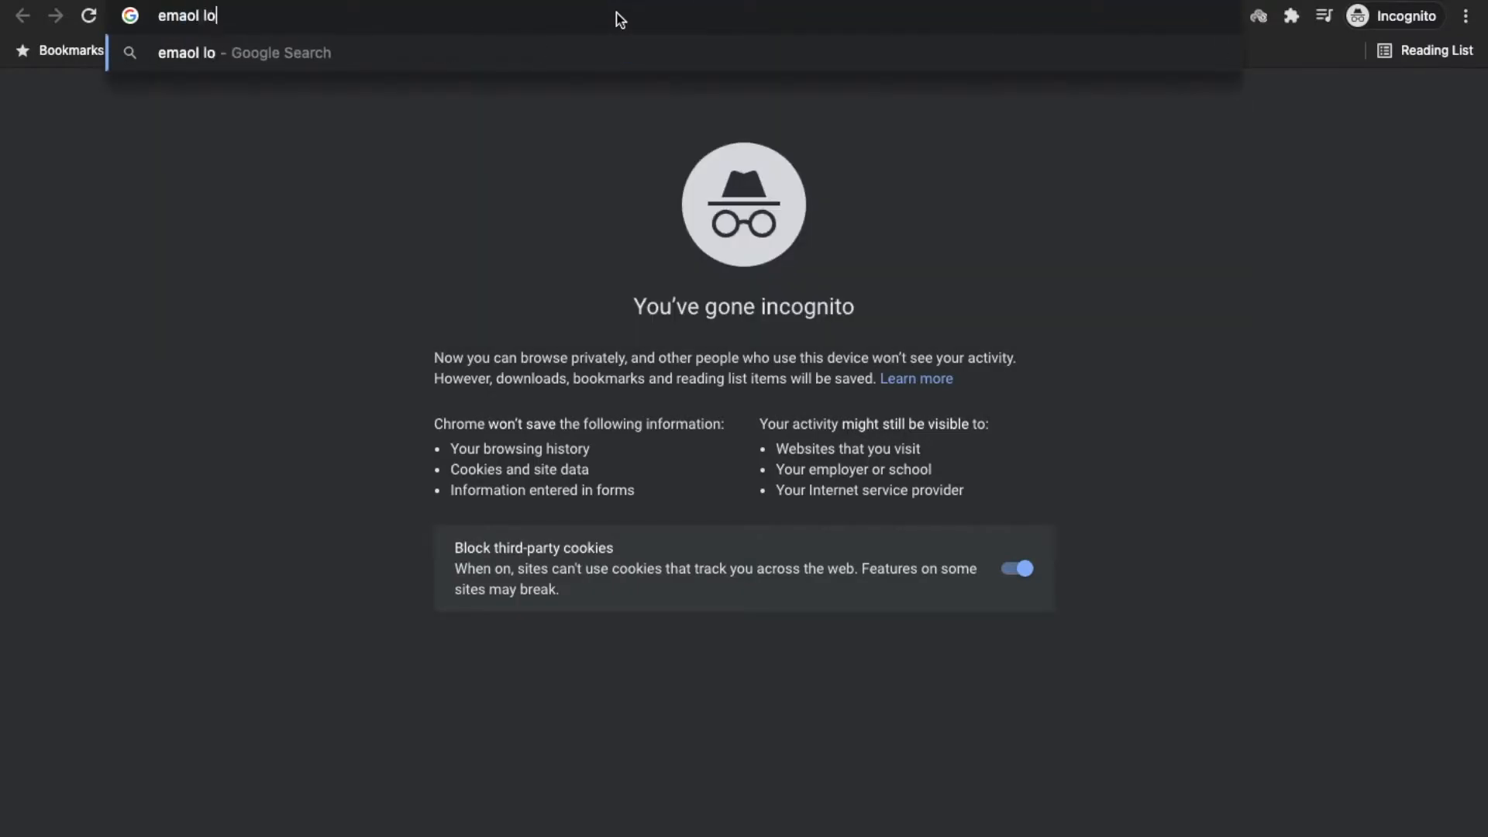
pyautogui.write('g plugin')
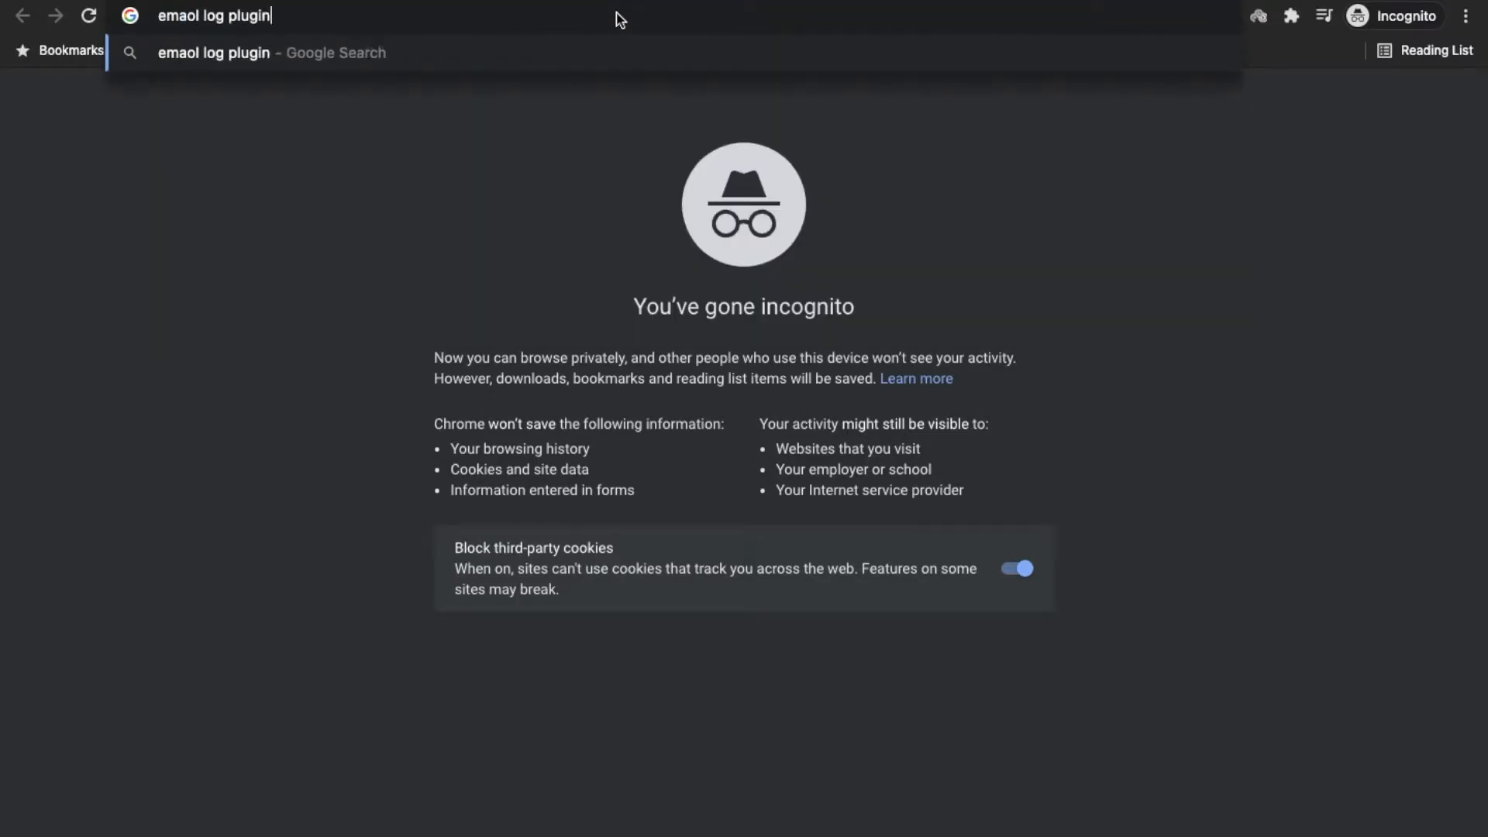
pyautogui.press('Return')
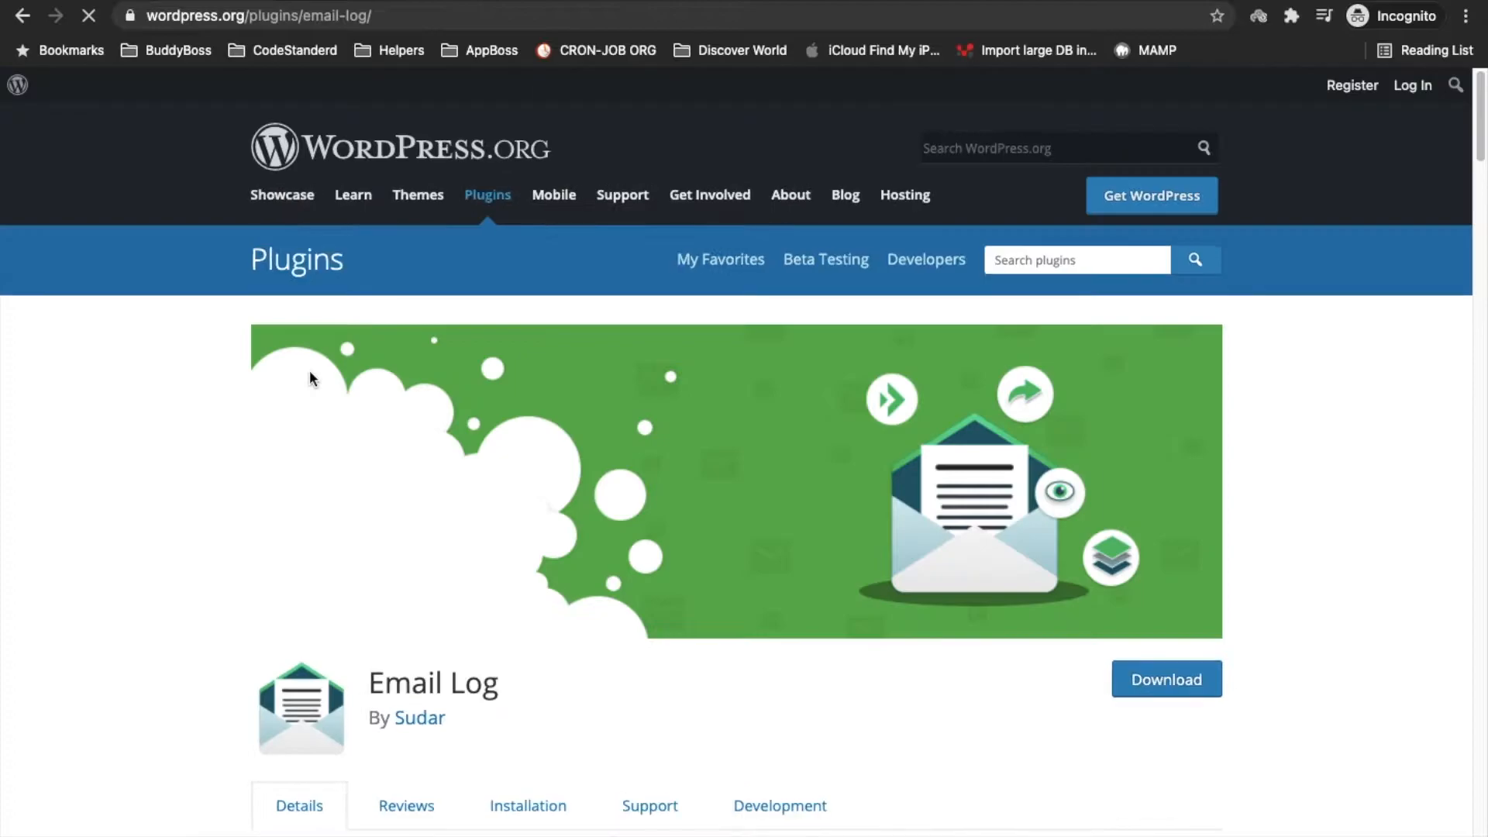
pyautogui.scroll(-4, 904, 403)
pyautogui.scroll(-1, 903, 406)
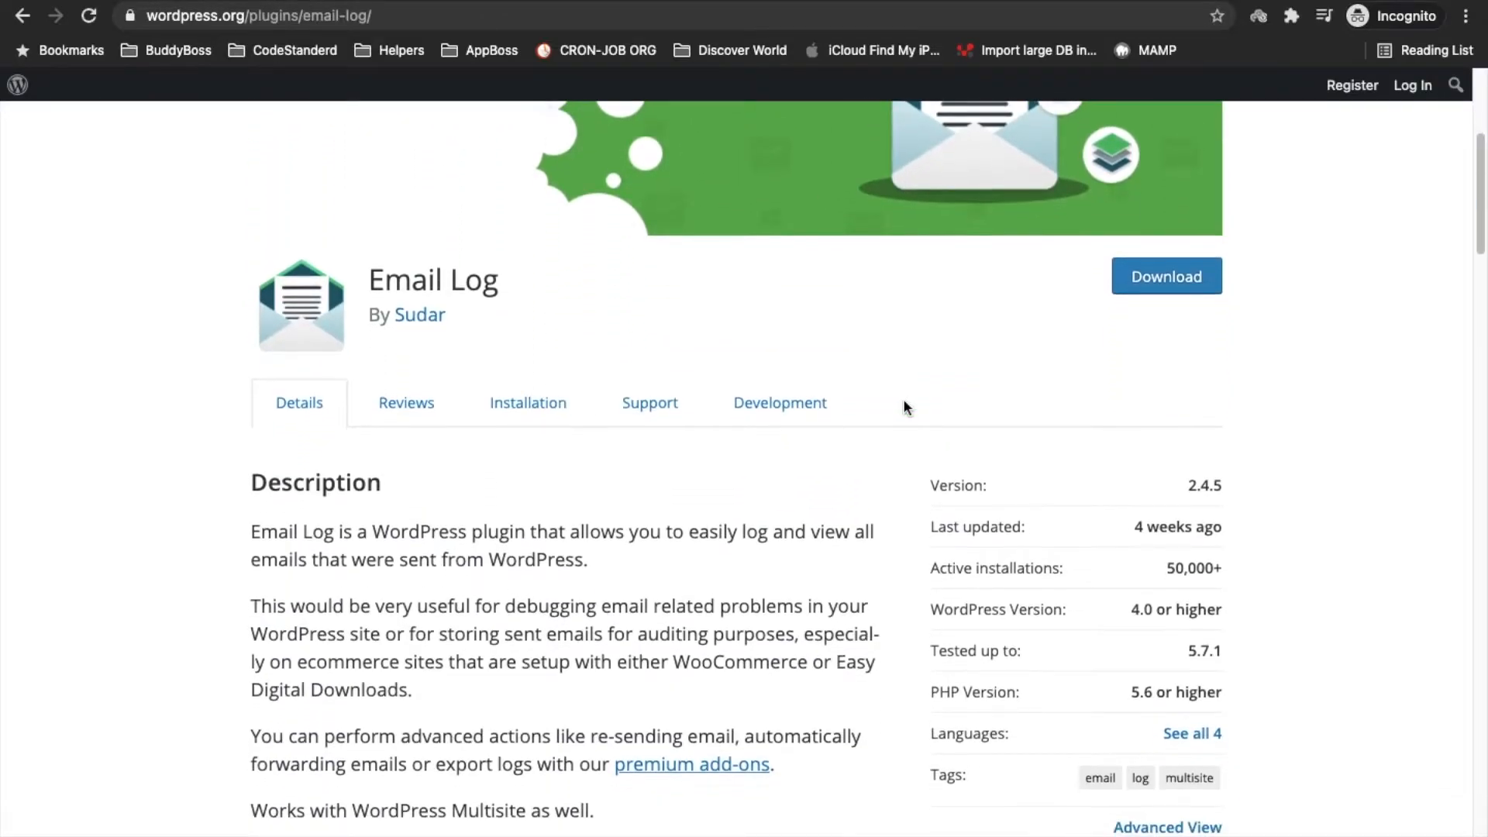
pyautogui.scroll(5, 903, 401)
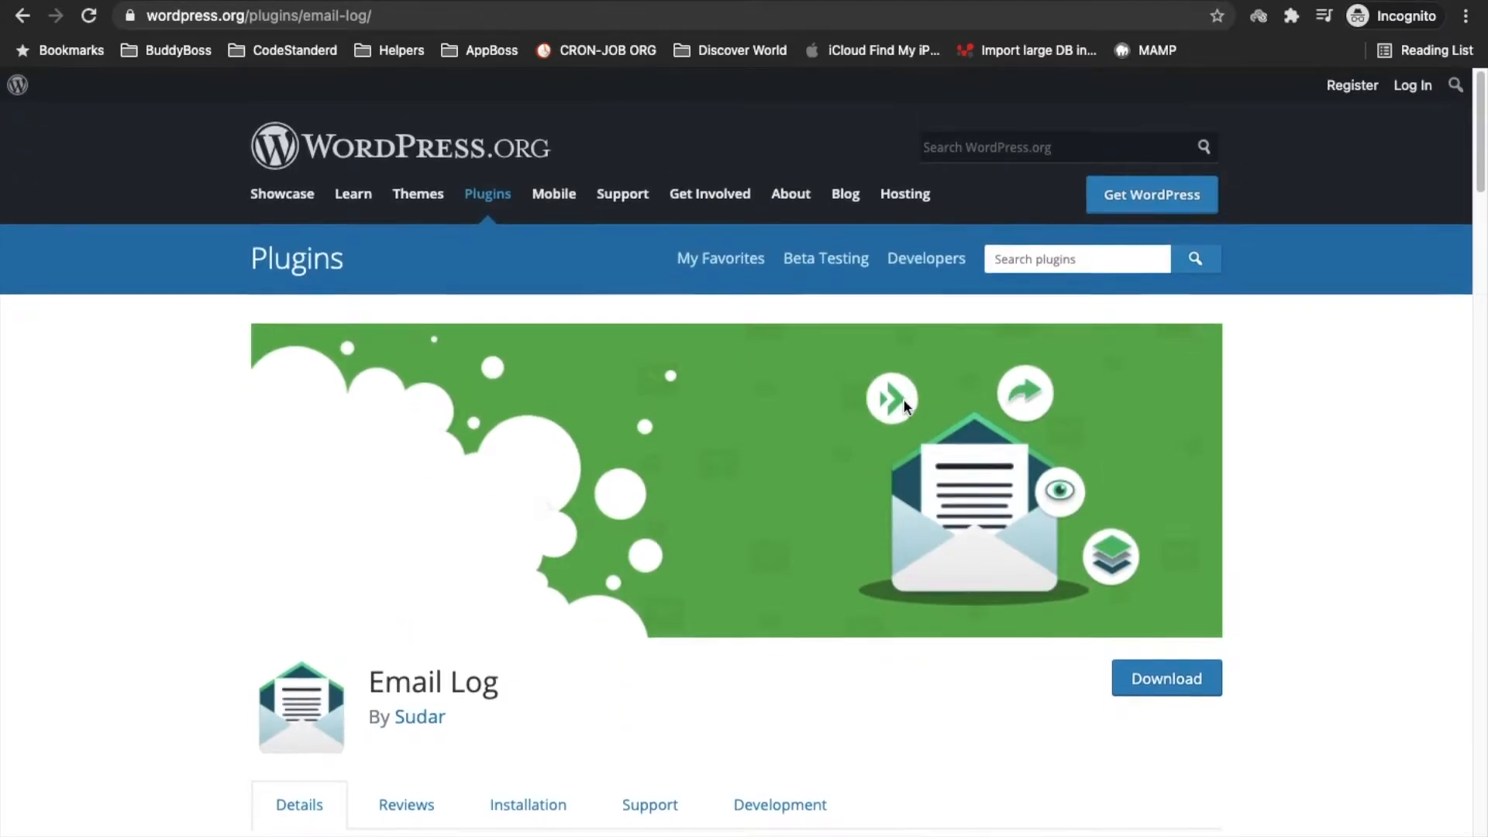
pyautogui.click(1194, 657)
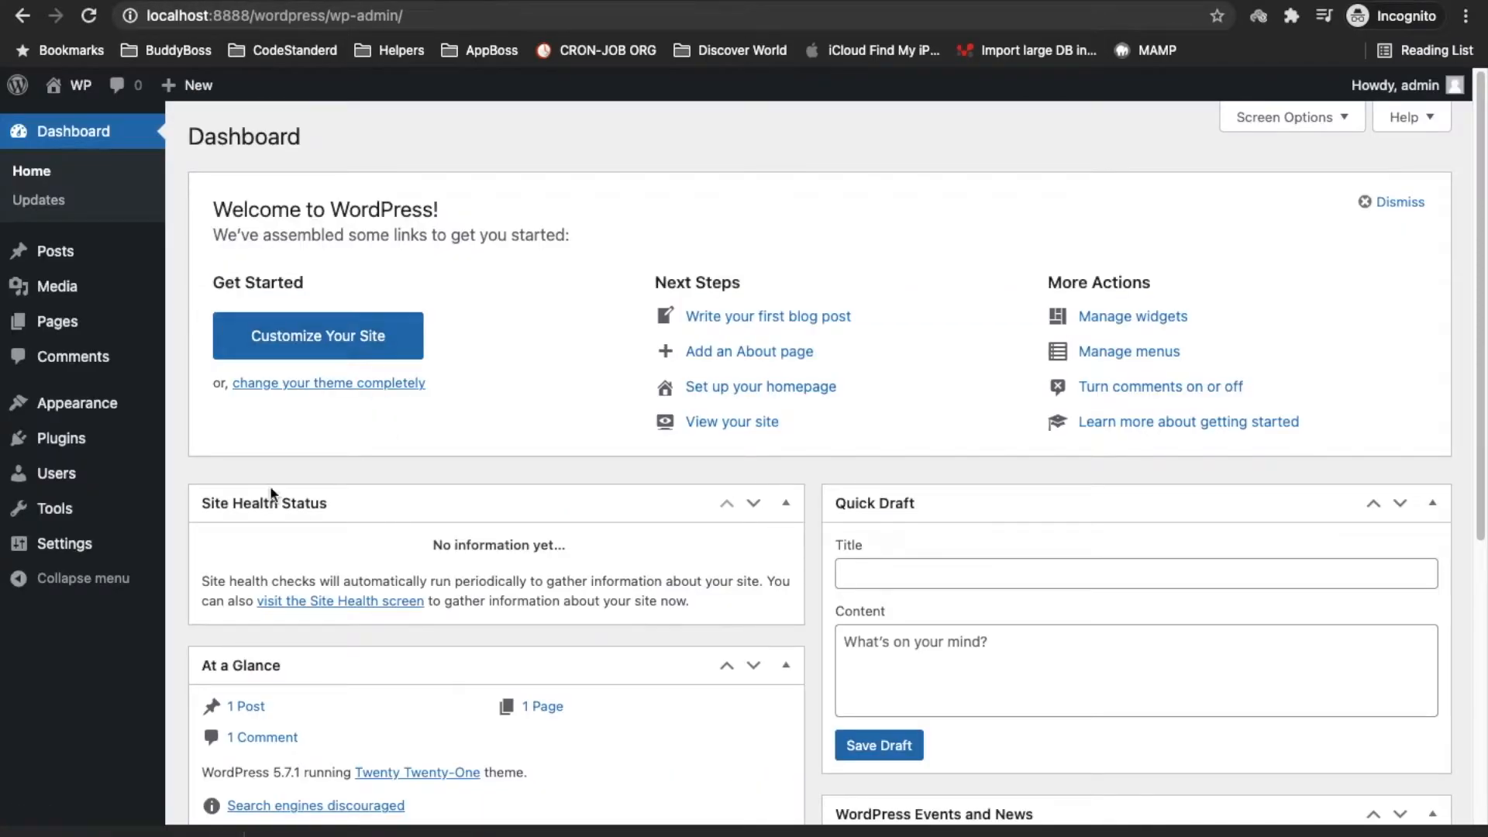
# Open Plugins > Add New from the admin sidebar
pyautogui.moveTo(27, 442)
pyautogui.click(204, 472)
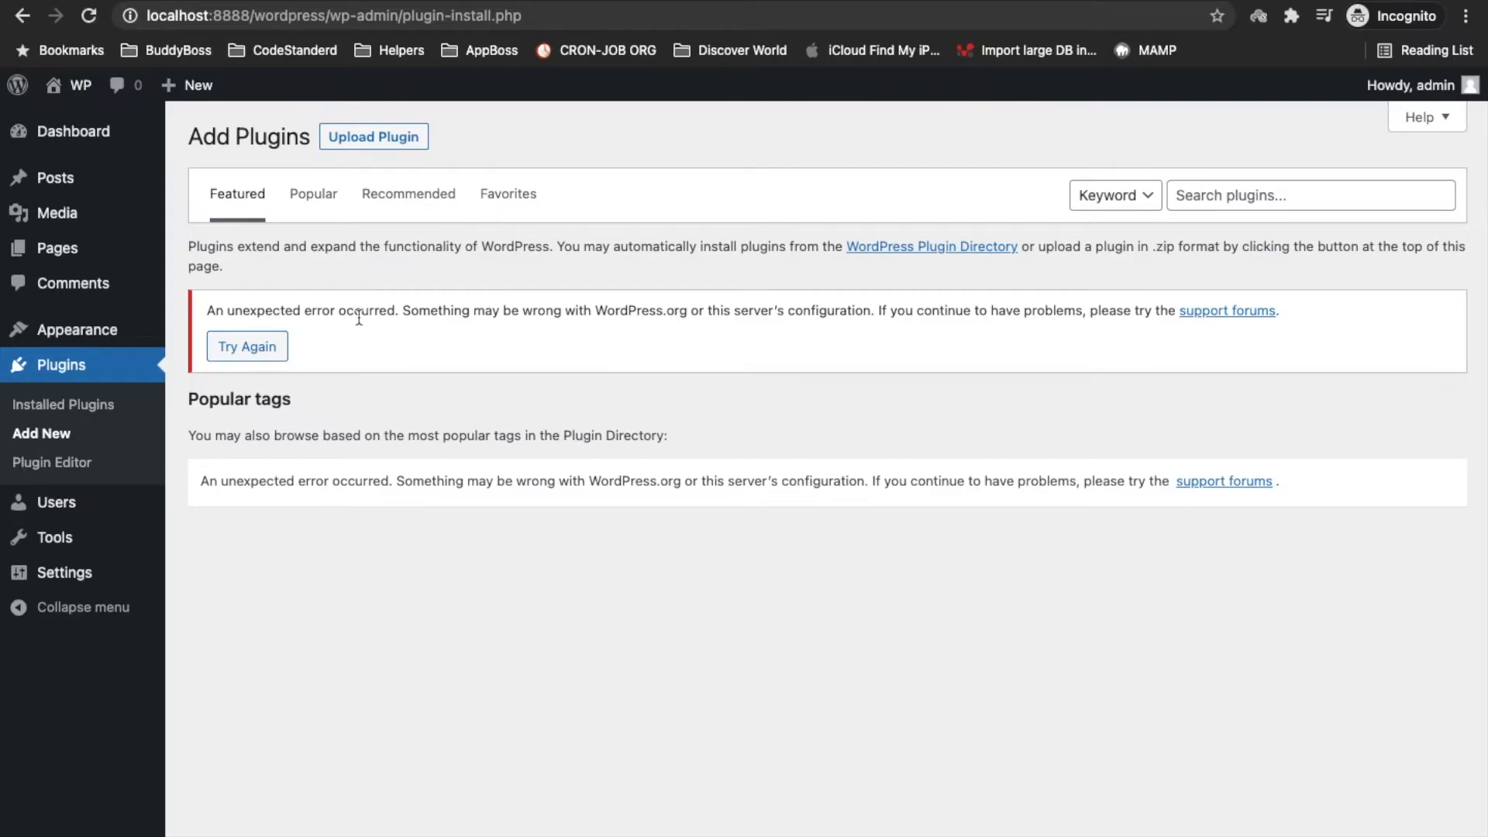
# Upload email-log.2.4.5.zip from Downloads via Upload Plugin and install it
pyautogui.click(388, 138)
pyautogui.click(665, 324)
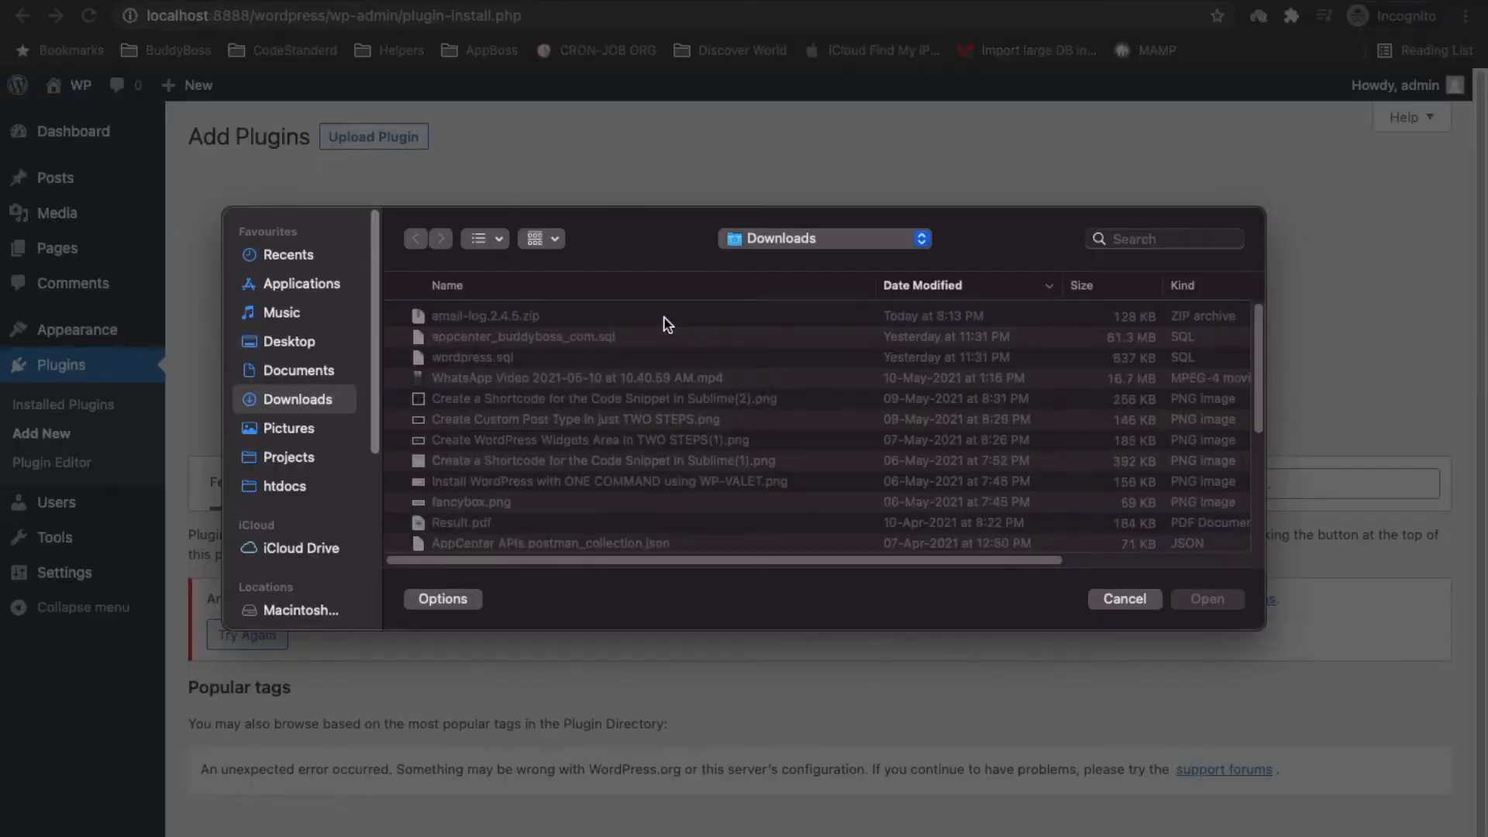
pyautogui.doubleClick(473, 318)
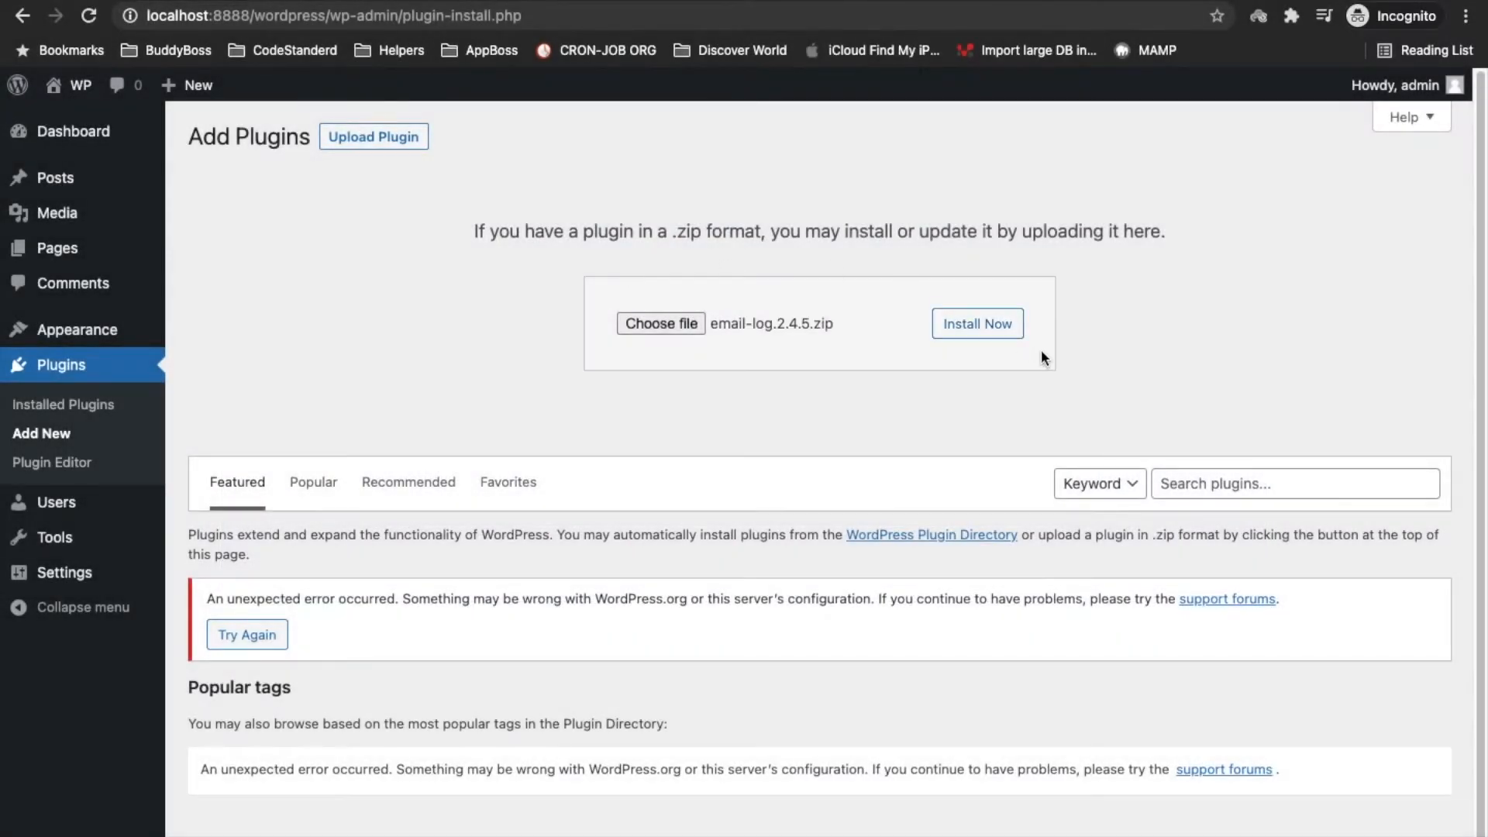
pyautogui.click(977, 324)
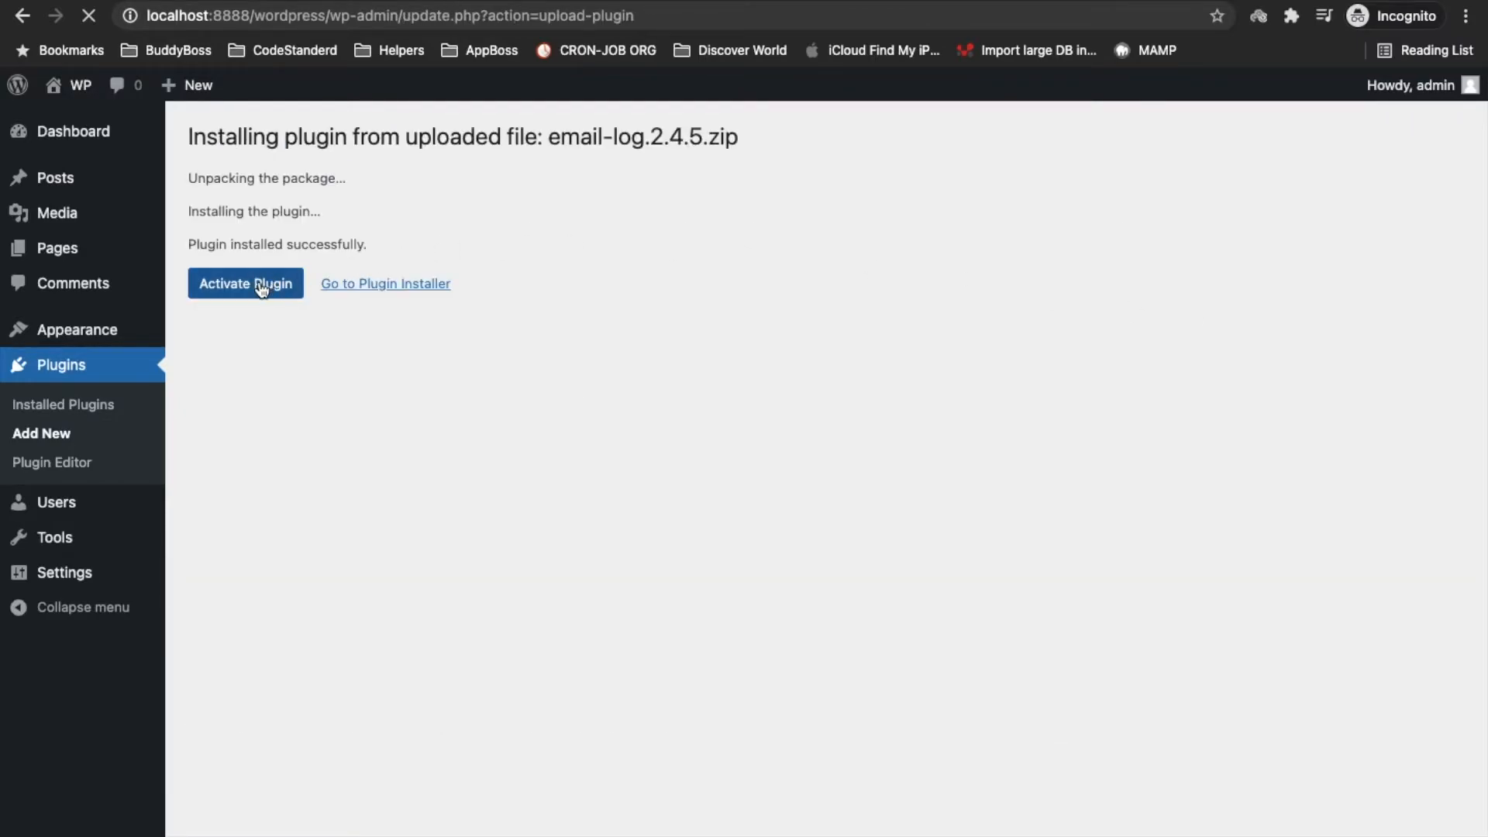
# Activate Email Log 2.4.5 and highlight the install messages and plugin name
pyautogui.click(236, 287)
pyautogui.click(264, 292)
pyautogui.moveTo(188, 182); pyautogui.dragTo(379, 237)
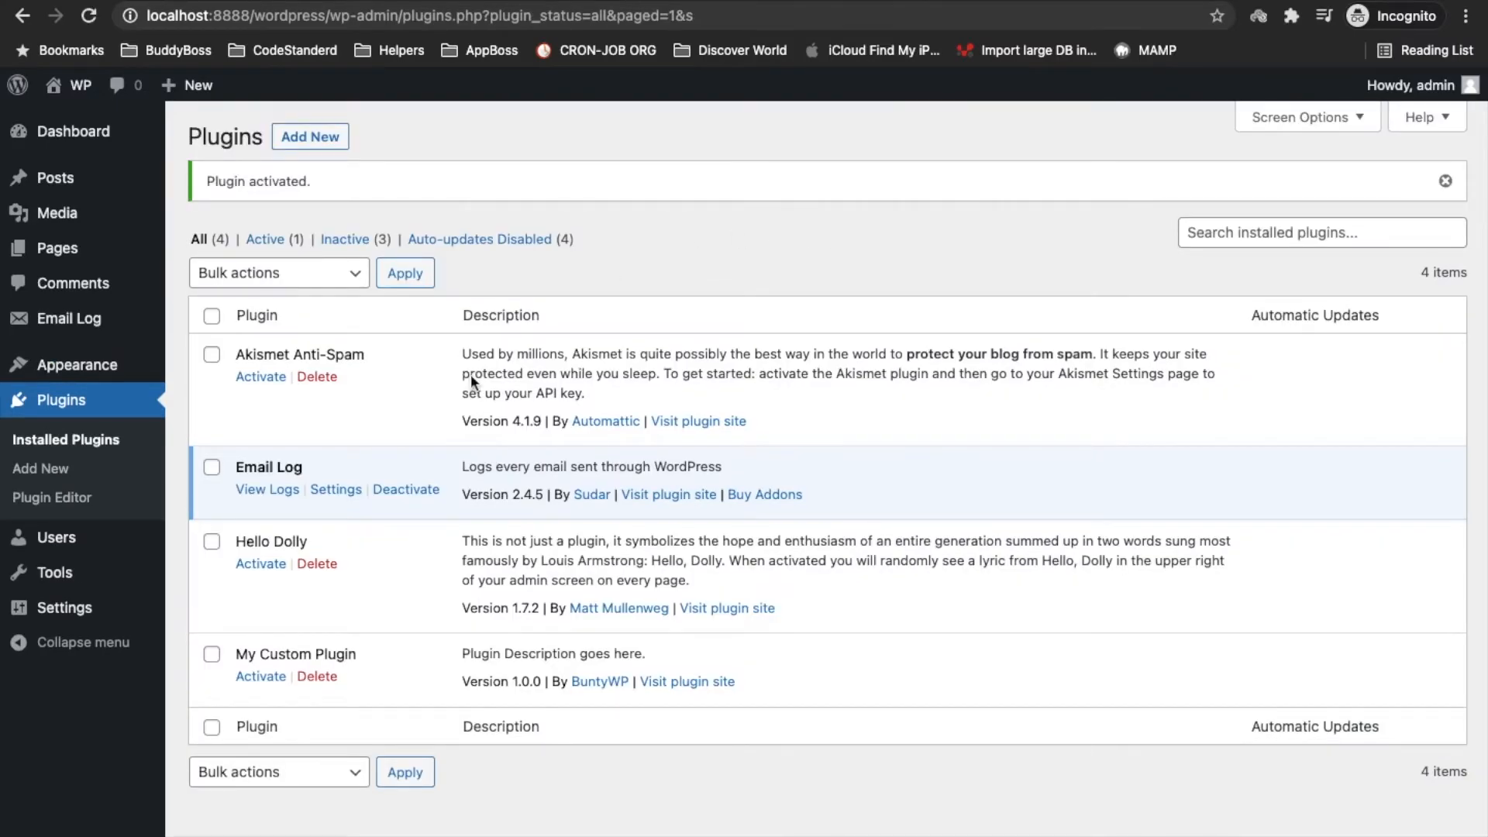
pyautogui.moveTo(235, 467); pyautogui.dragTo(323, 468)
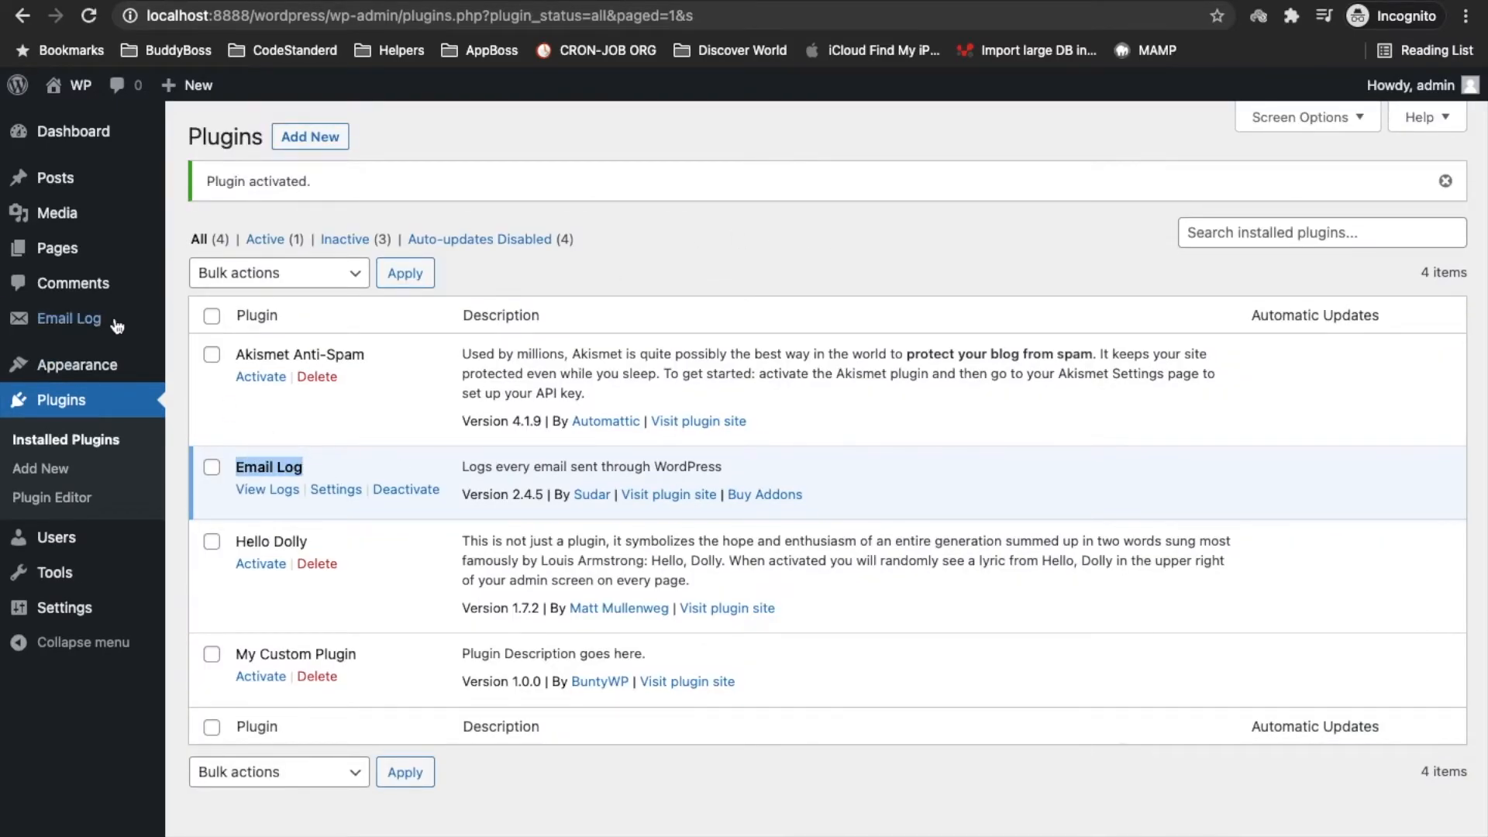
# Open Email Log > View Logs and highlight the empty-log message
pyautogui.moveTo(53, 326)
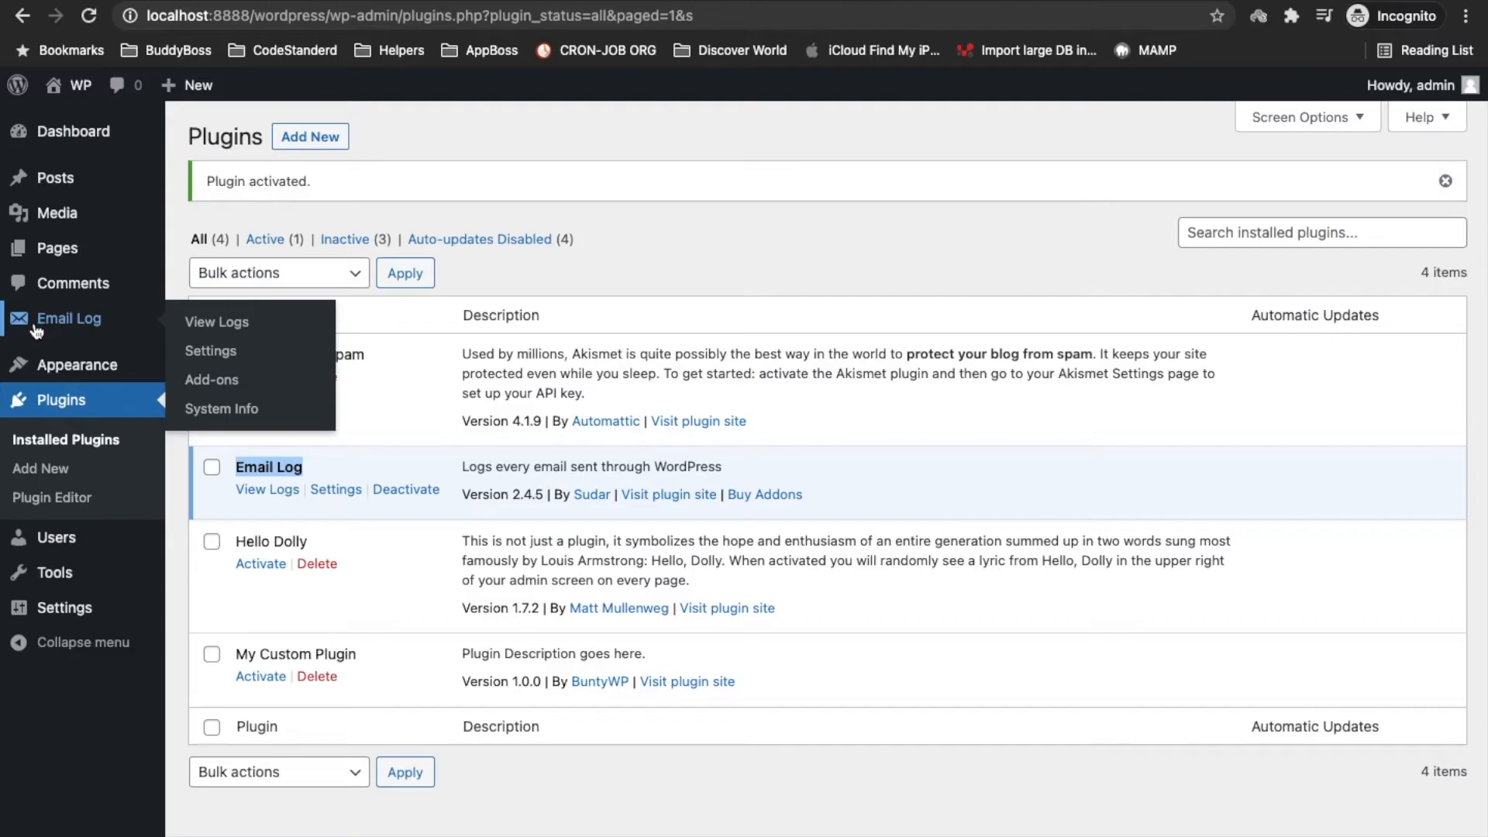
pyautogui.click(78, 326)
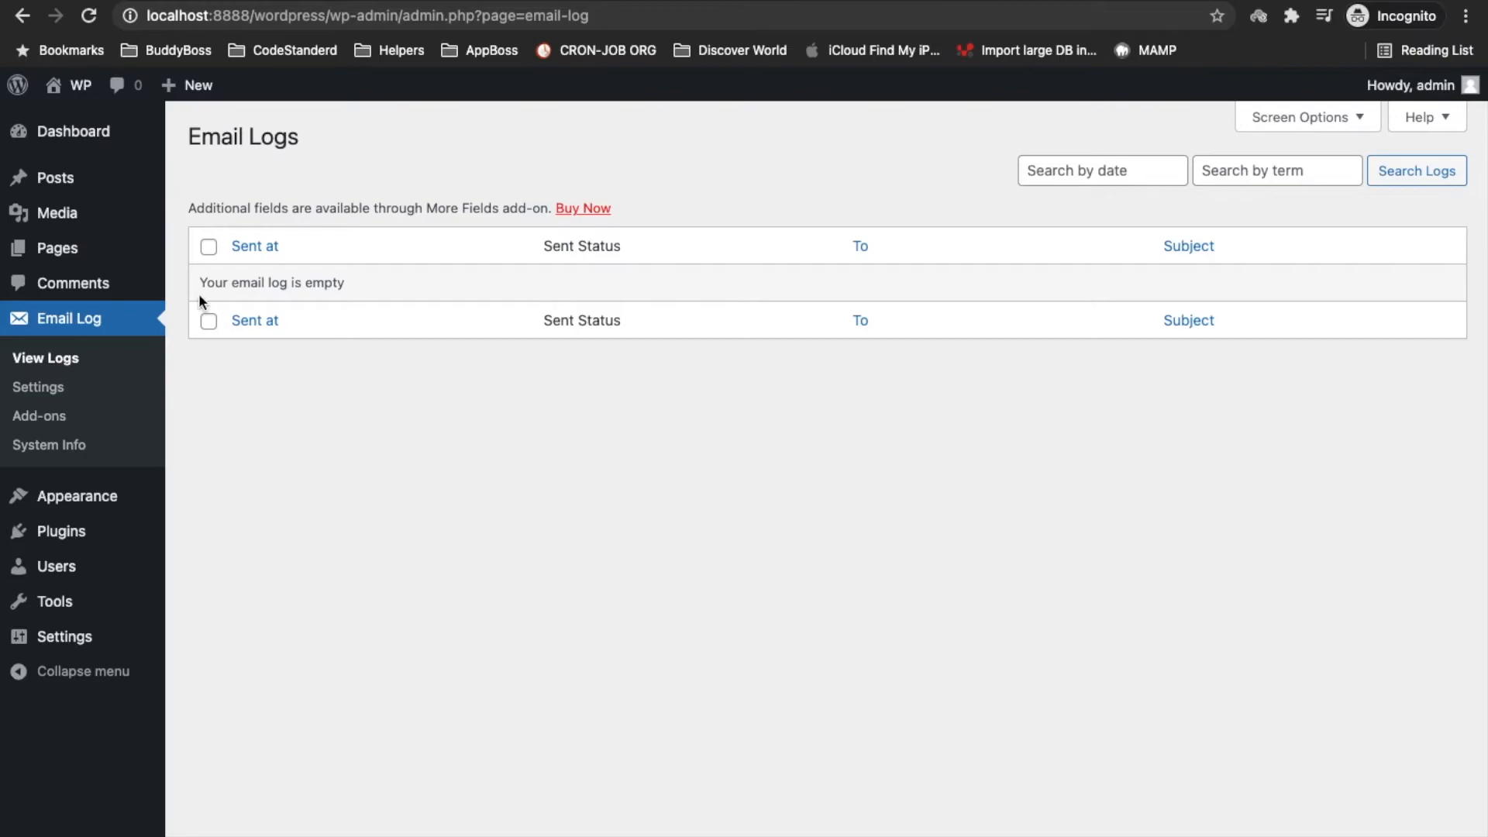
pyautogui.tripleClick(398, 282)
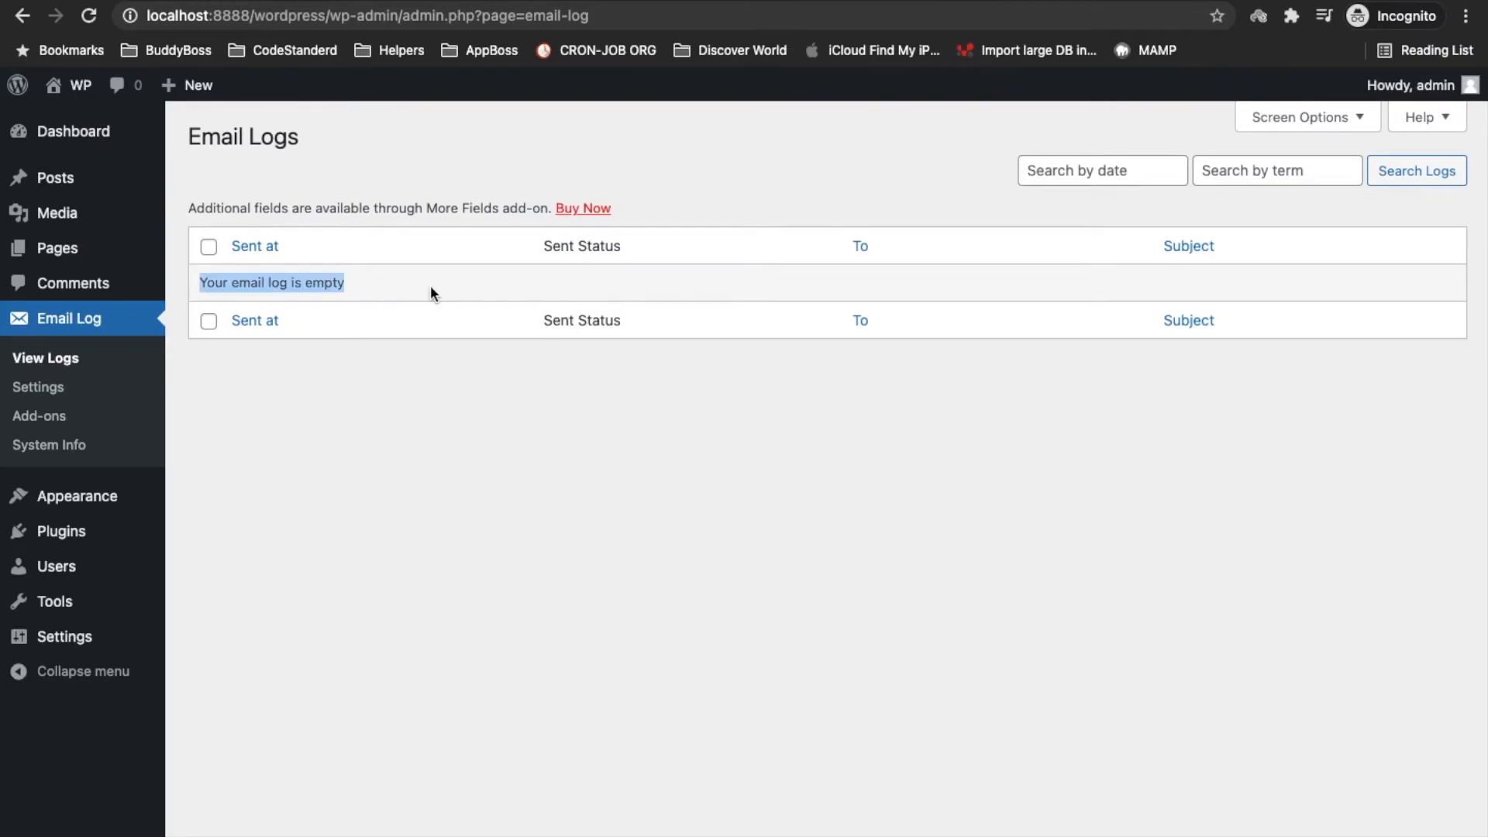
pyautogui.moveTo(70, 87)
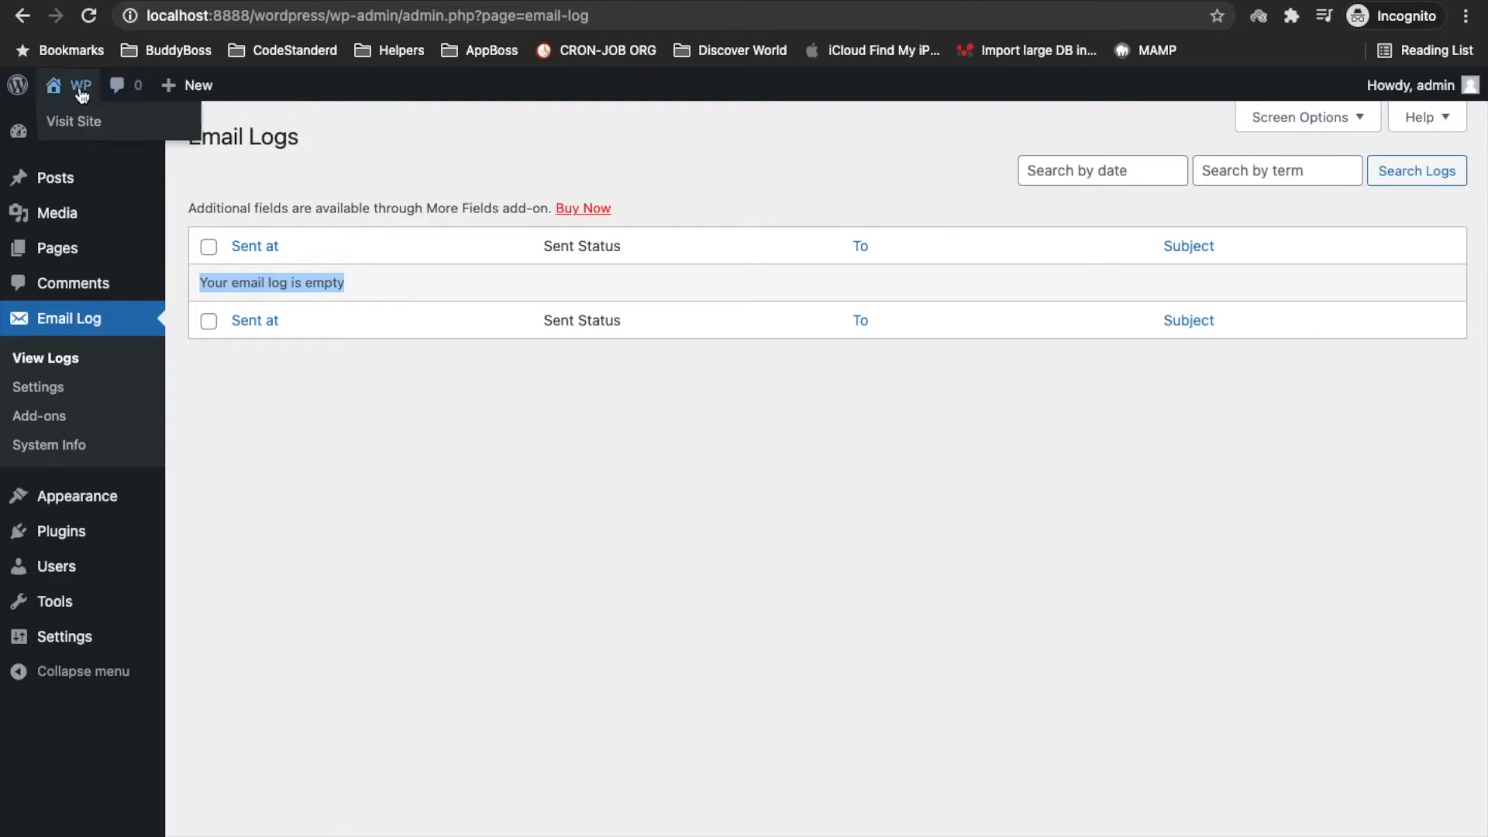
# Visit the site's front end and open the Hello world! post
pyautogui.click(71, 121)
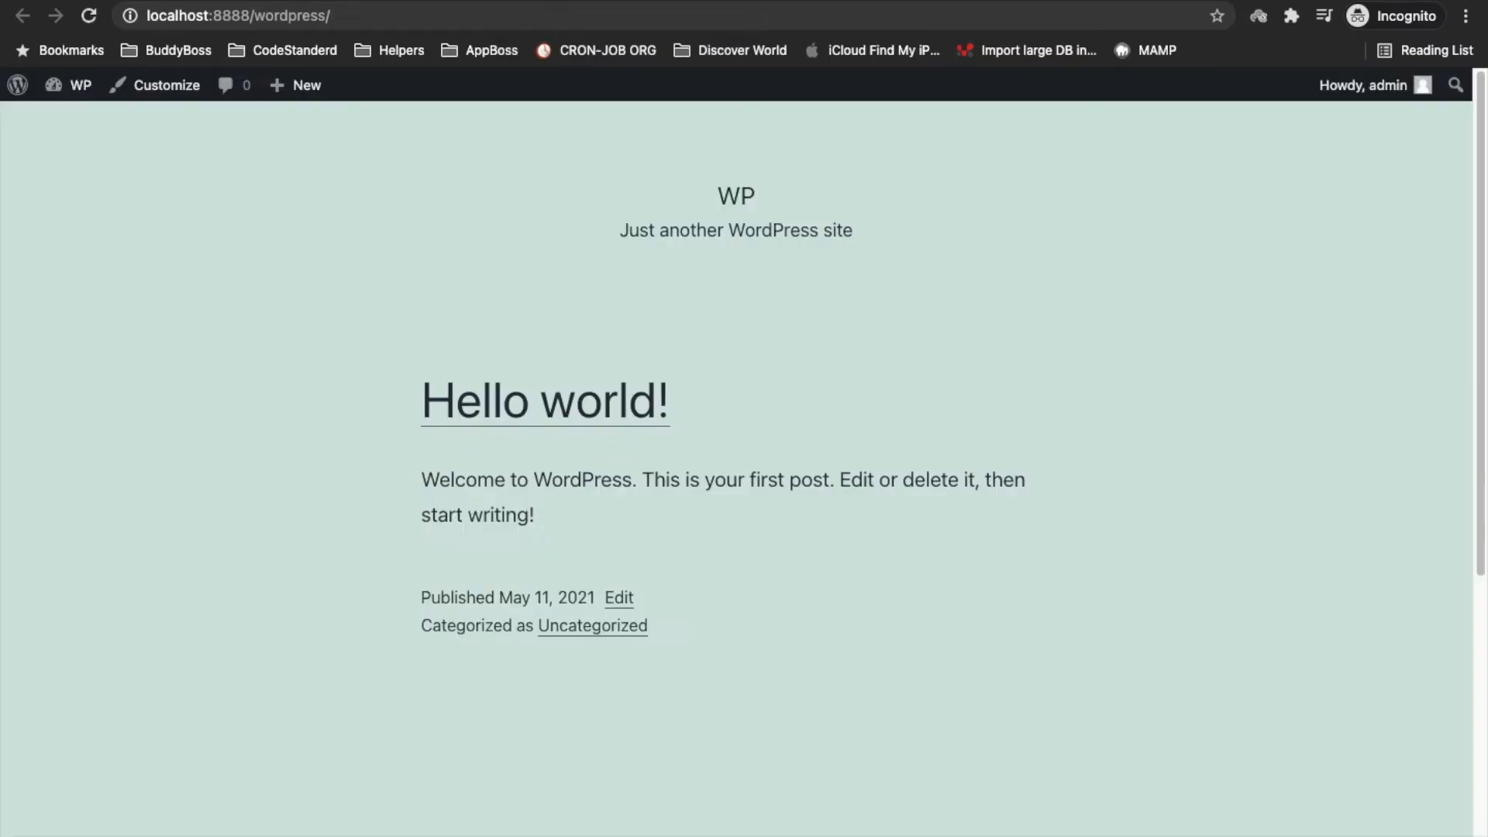
pyautogui.scroll(-6, 624, 680)
pyautogui.scroll(6, 625, 681)
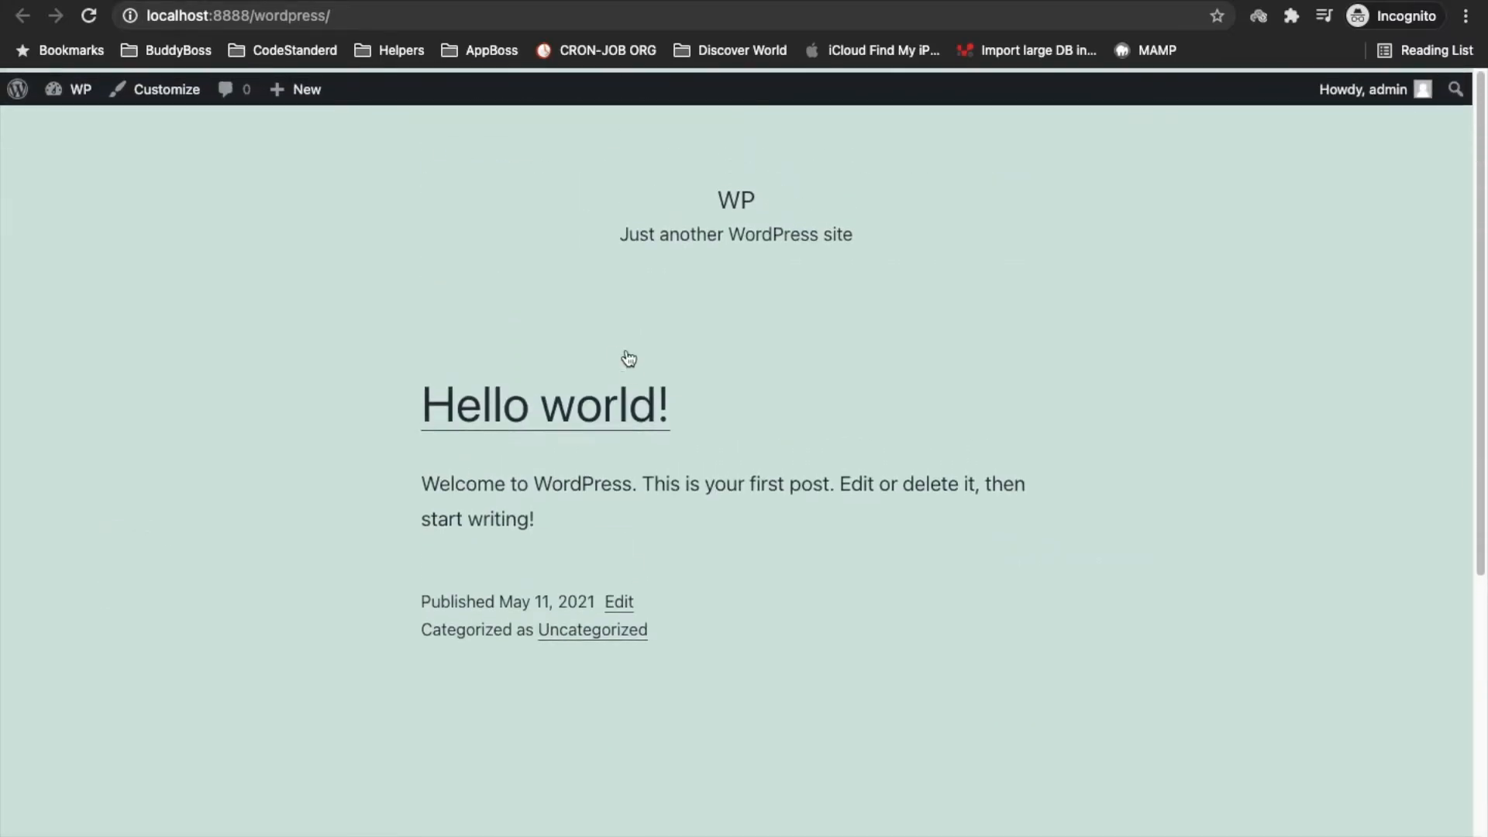
pyautogui.click(568, 407)
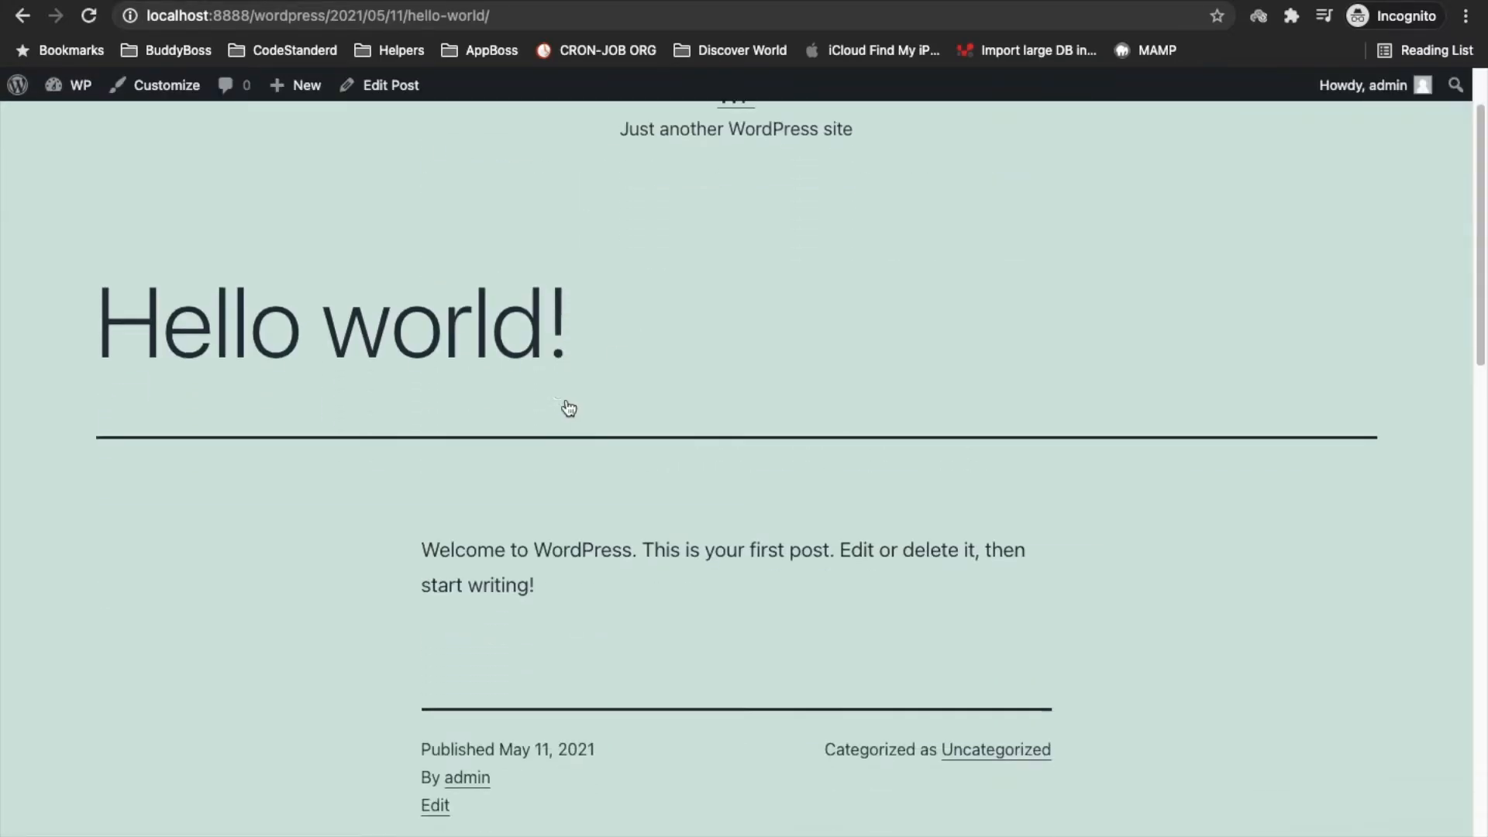
# Post the comment 'Hello this is test' on the post
pyautogui.scroll(-6, 568, 406)
pyautogui.scroll(-5, 568, 407)
pyautogui.click(561, 604)
pyautogui.write('Hello this is')
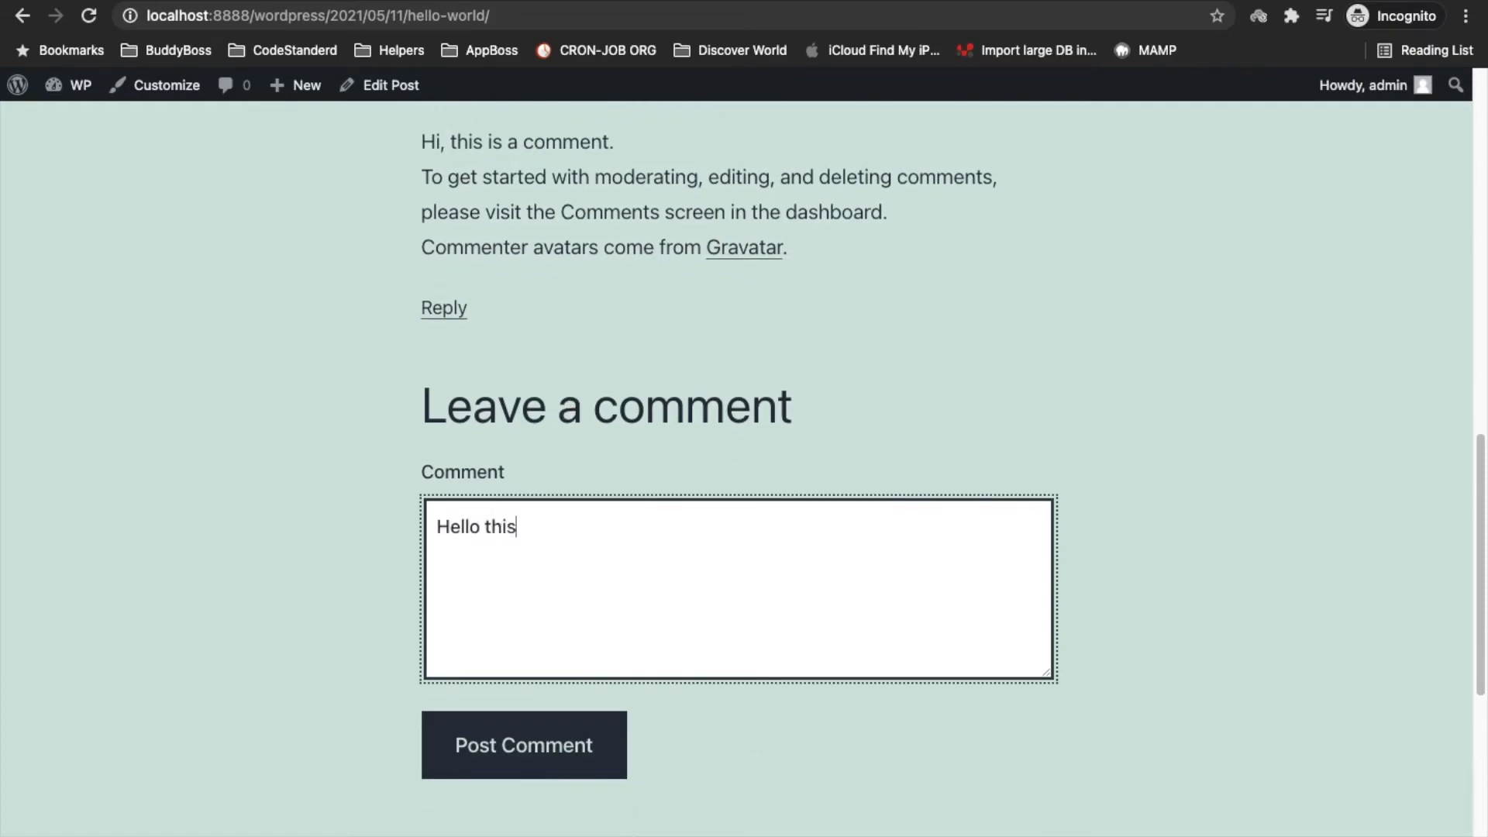
pyautogui.write(' do')
pyautogui.press('BackSpace')
pyautogui.press('BackSpace')
pyautogui.write('test')
pyautogui.click(568, 727)
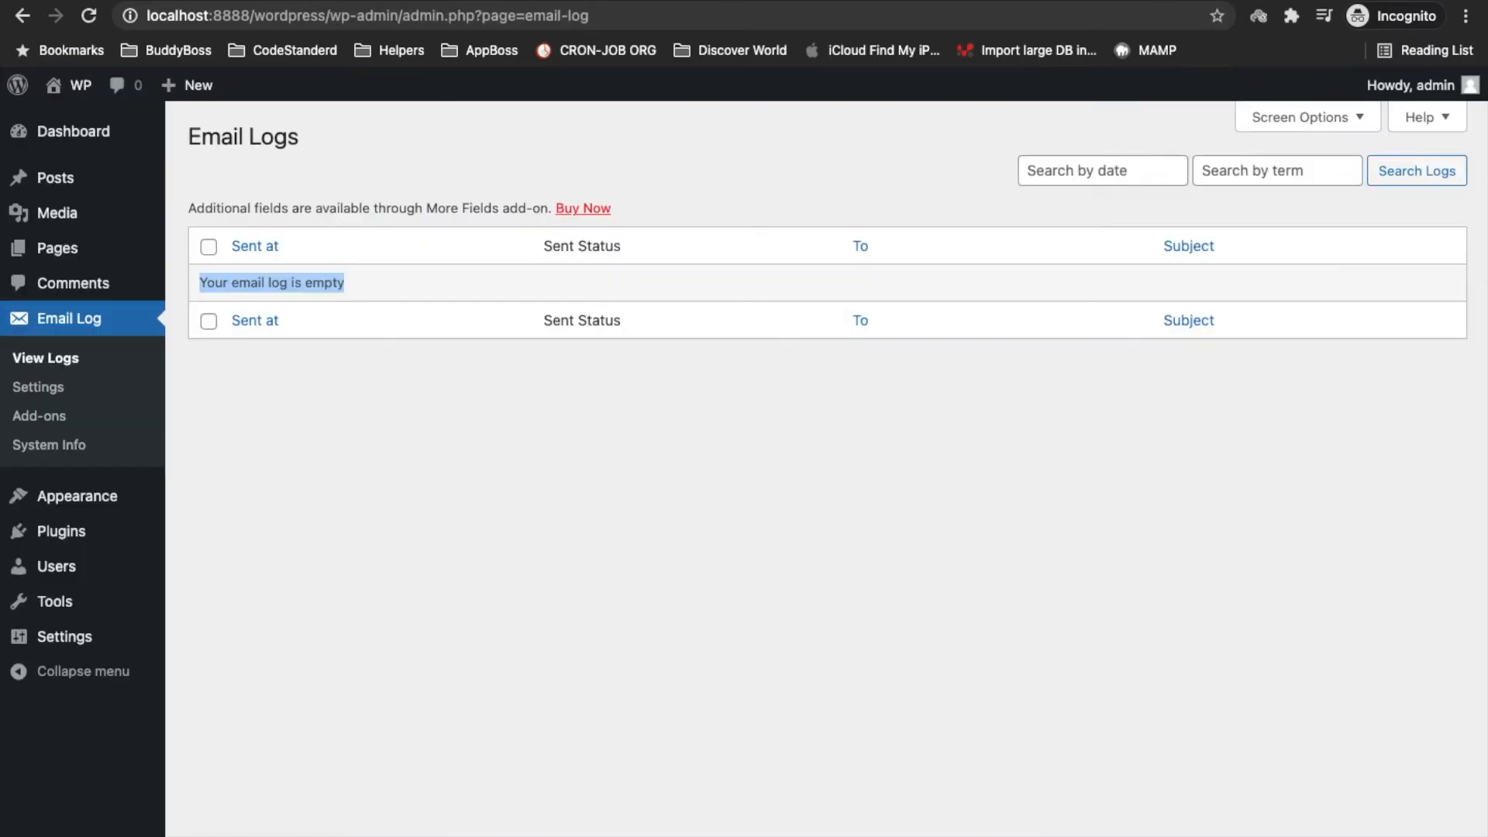
# Reload Email Log > View Logs, which still shows an empty log
pyautogui.click(58, 358)
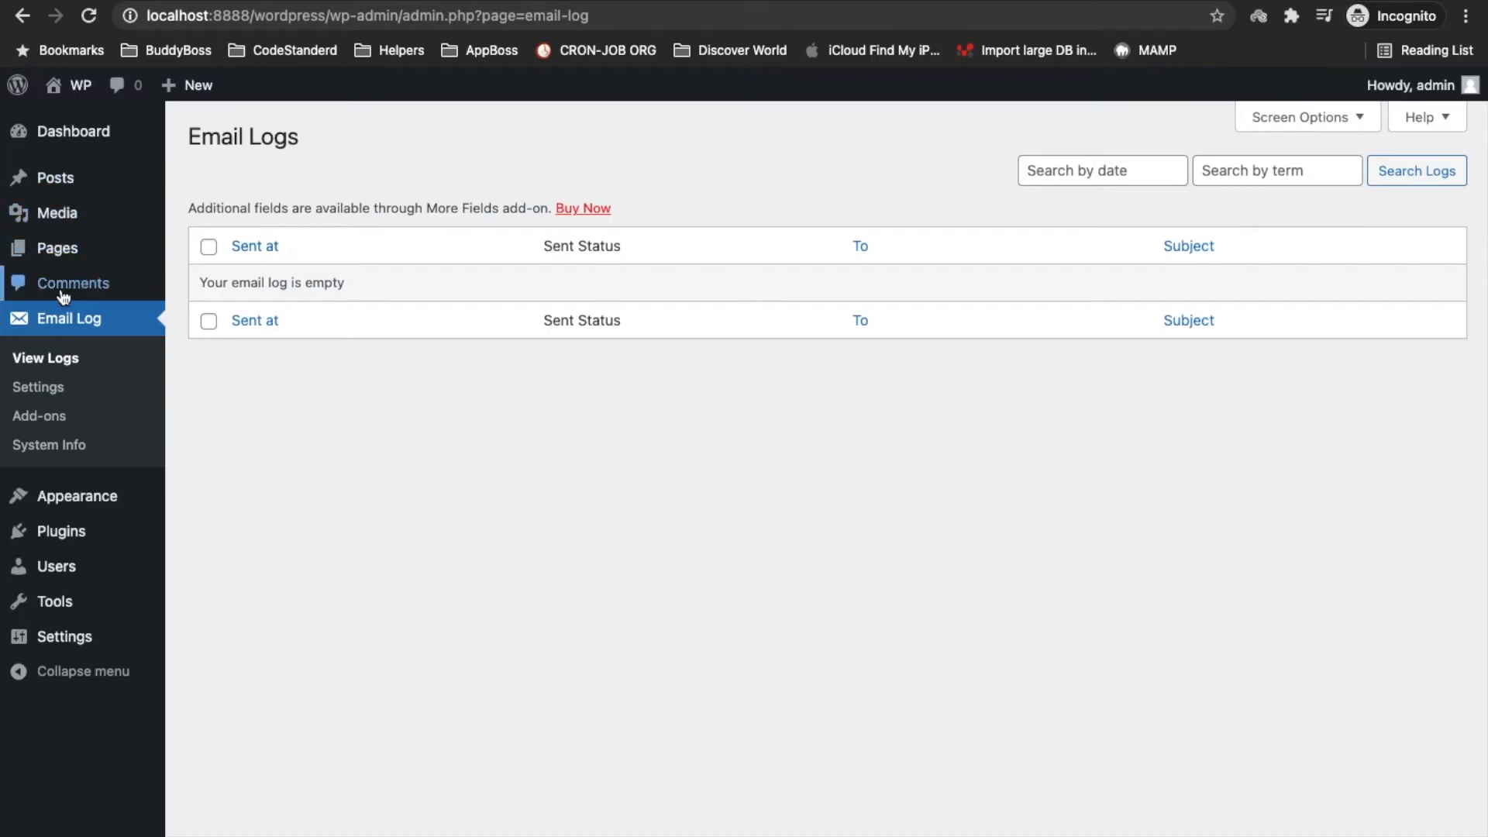
pyautogui.moveTo(58, 567)
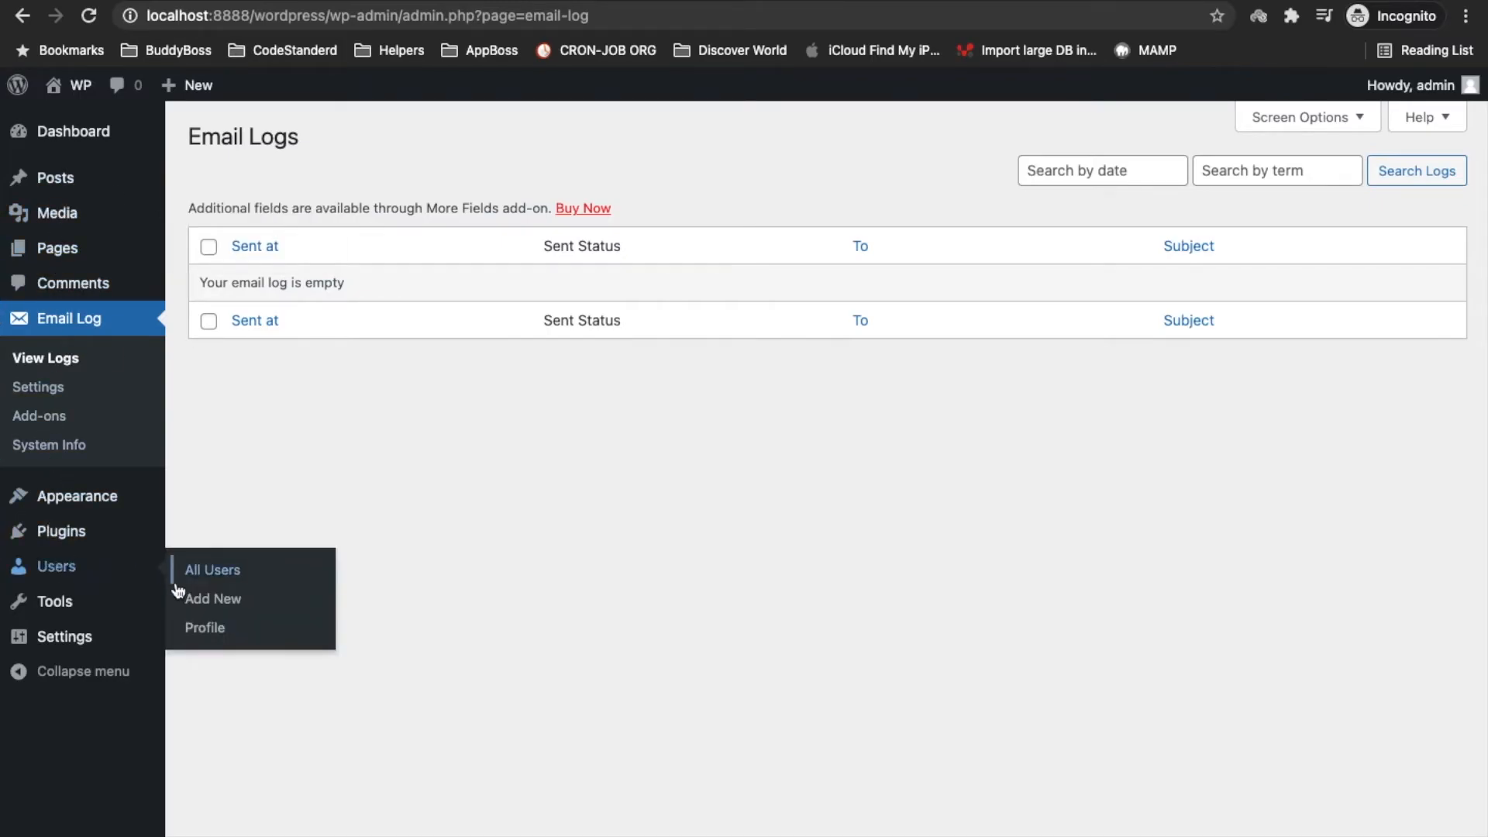
pyautogui.moveTo(815, 6)
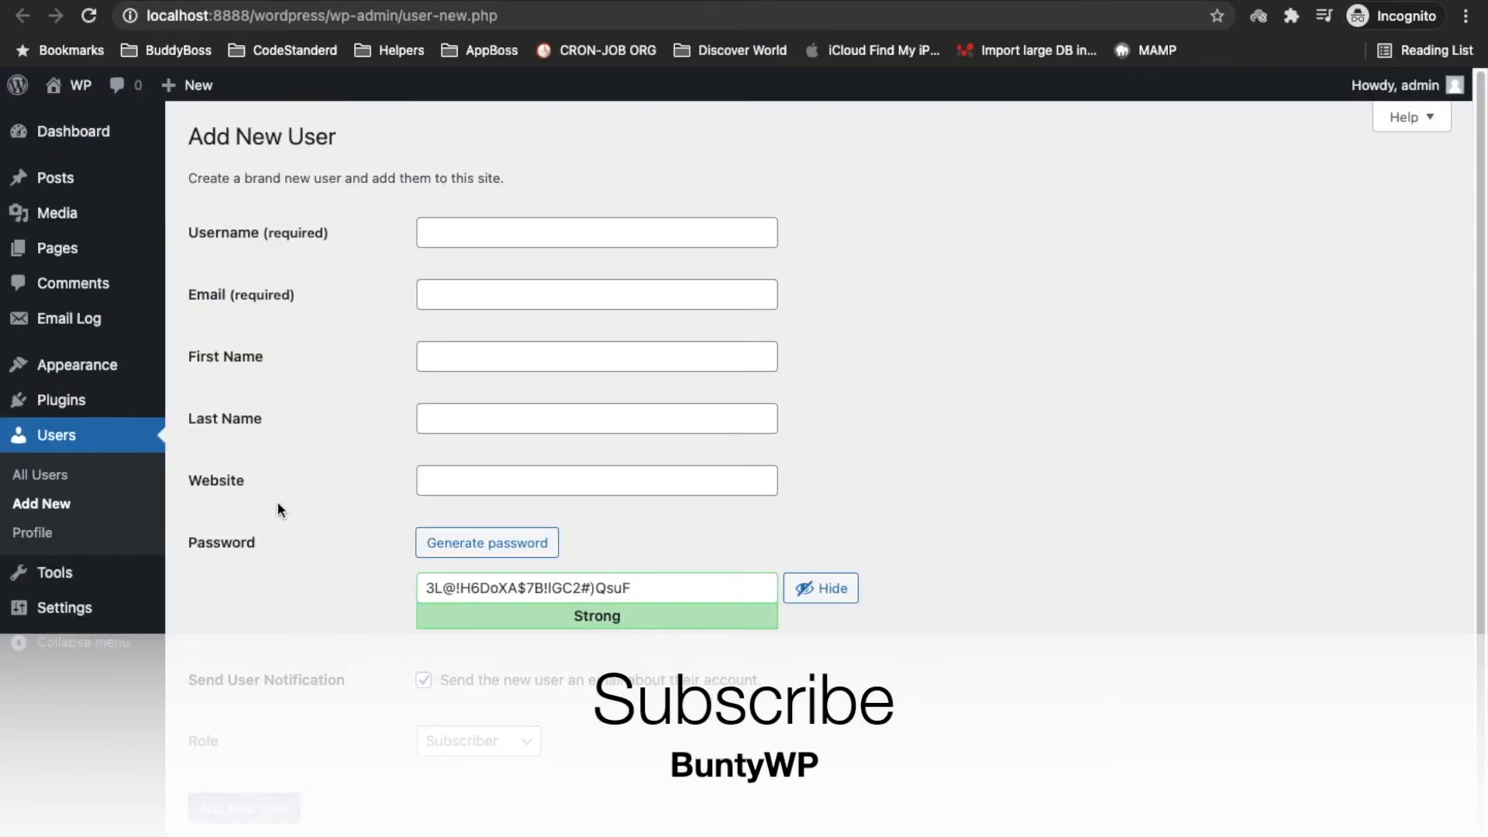
pyautogui.scroll(-1, 276, 505)
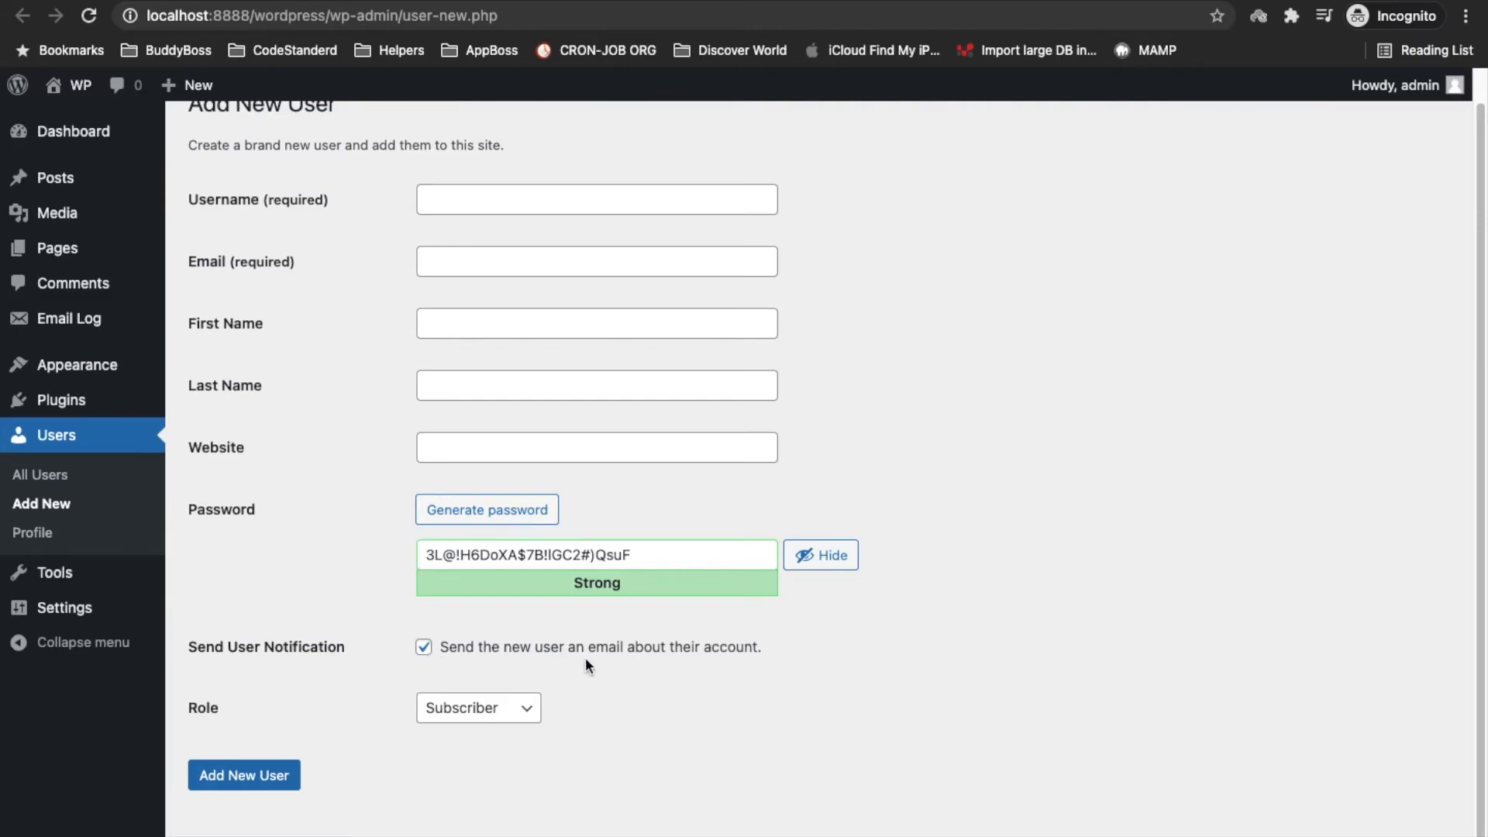
pyautogui.click(514, 208)
pyautogui.write('test')
pyautogui.press('Down')
pyautogui.press('Return')
pyautogui.press('super+a')
pyautogui.press('super+c')
pyautogui.press('Tab')
pyautogui.press('super+v')
pyautogui.write('@test')
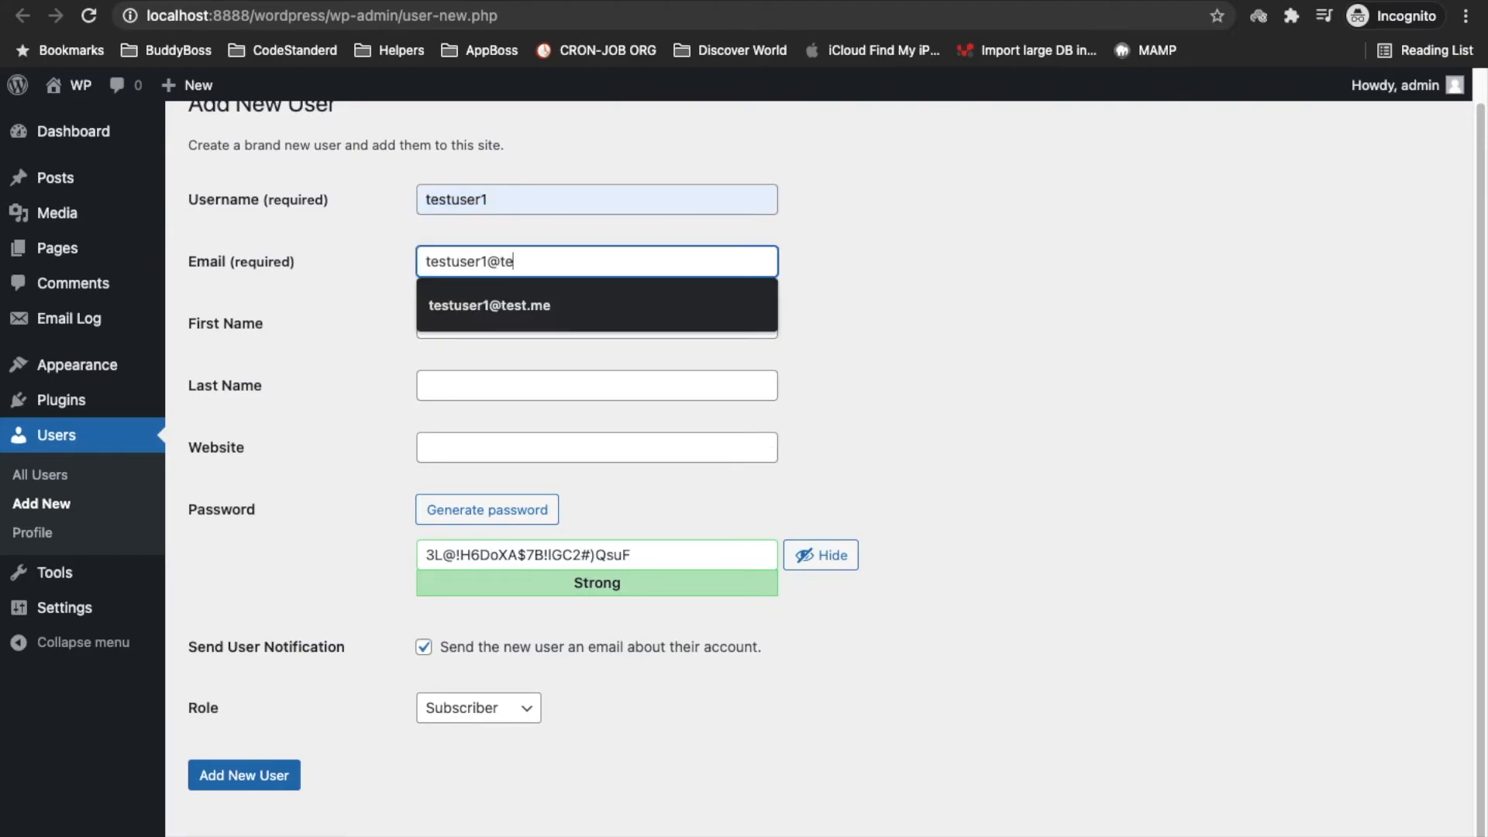
pyautogui.press('Down')
pyautogui.press('Return')
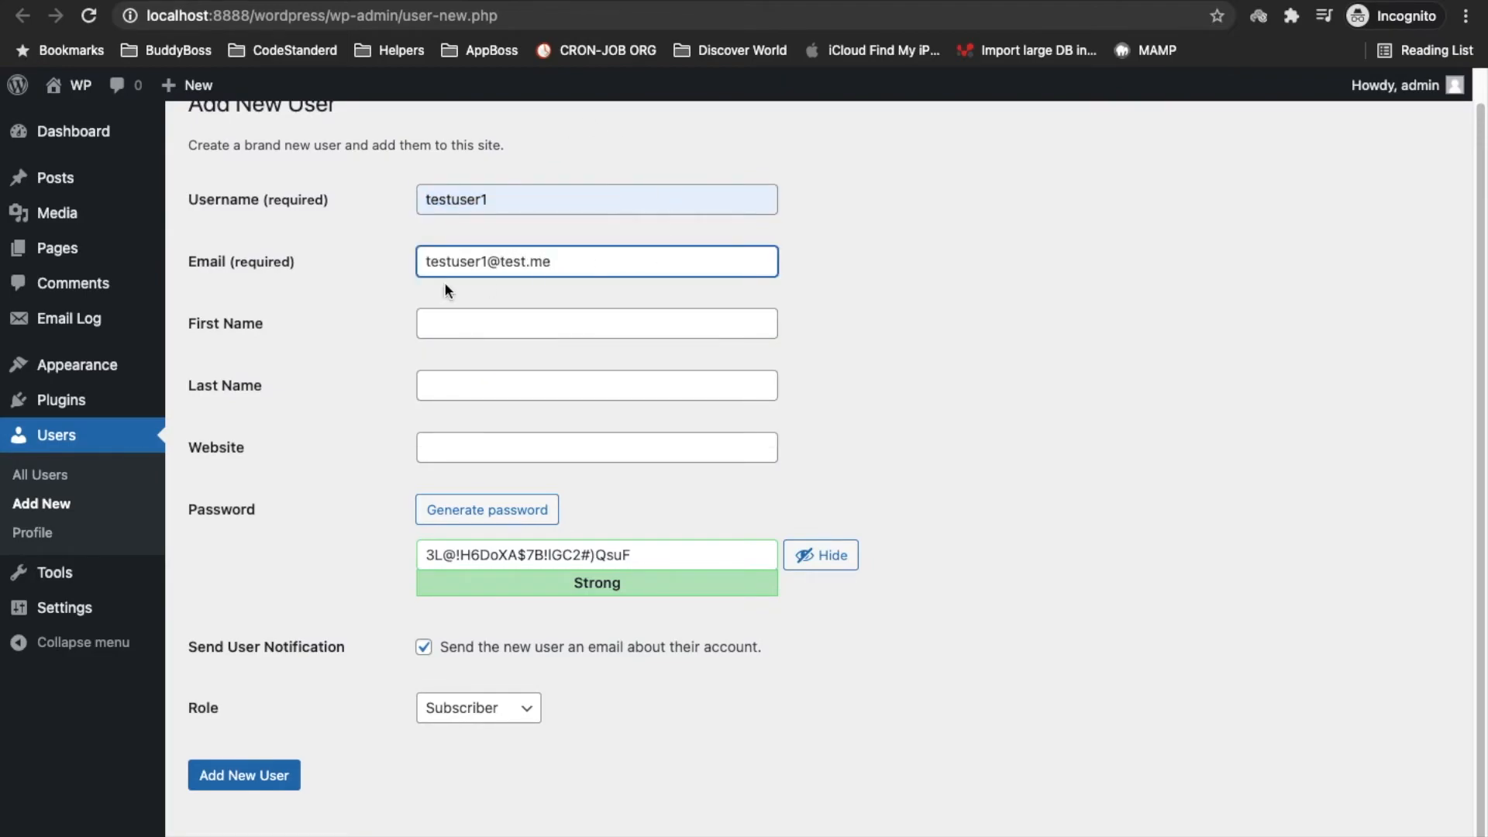
pyautogui.click(441, 328)
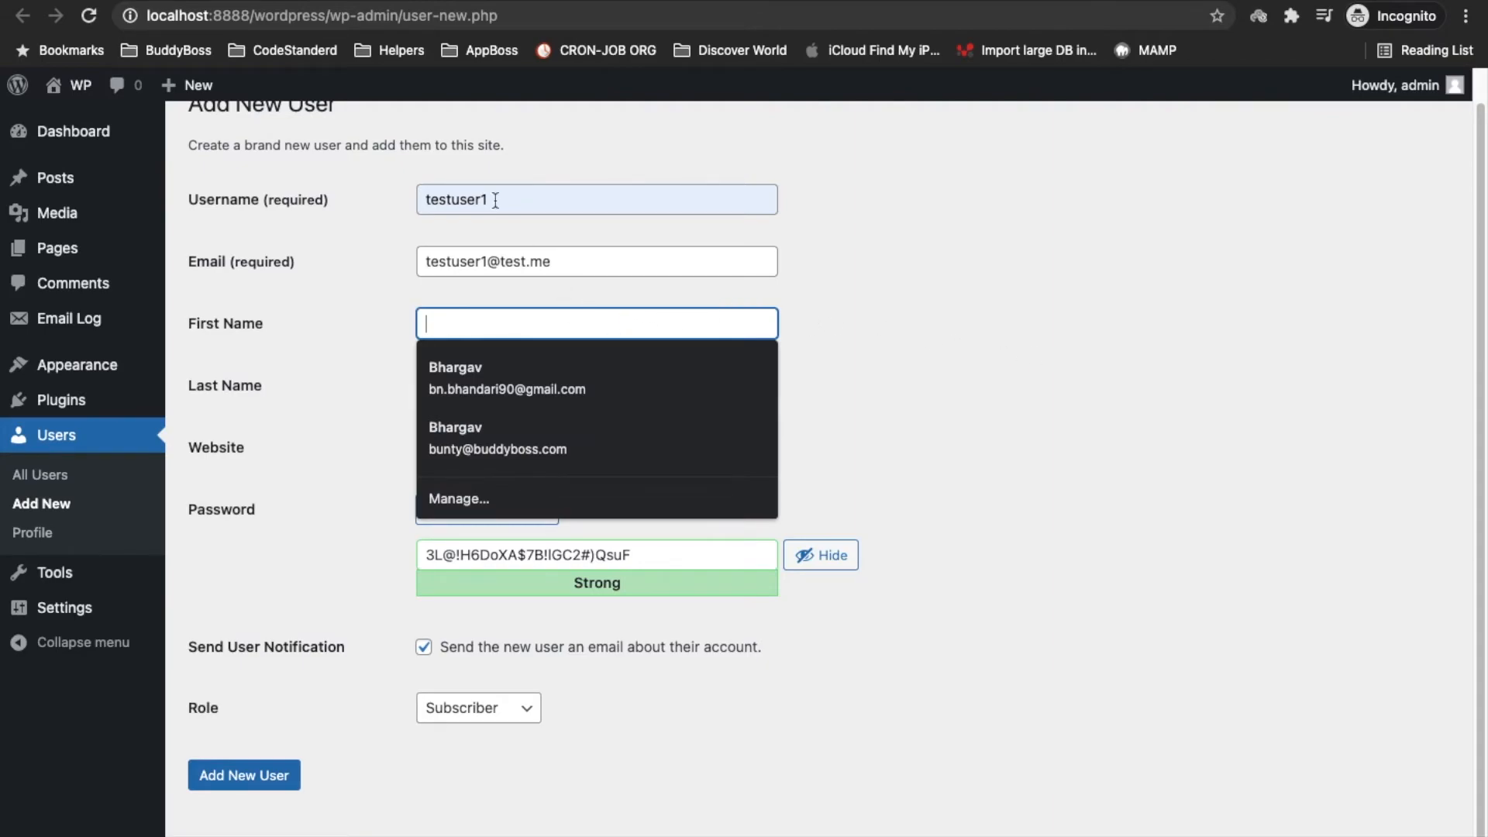
pyautogui.tripleClick(538, 264)
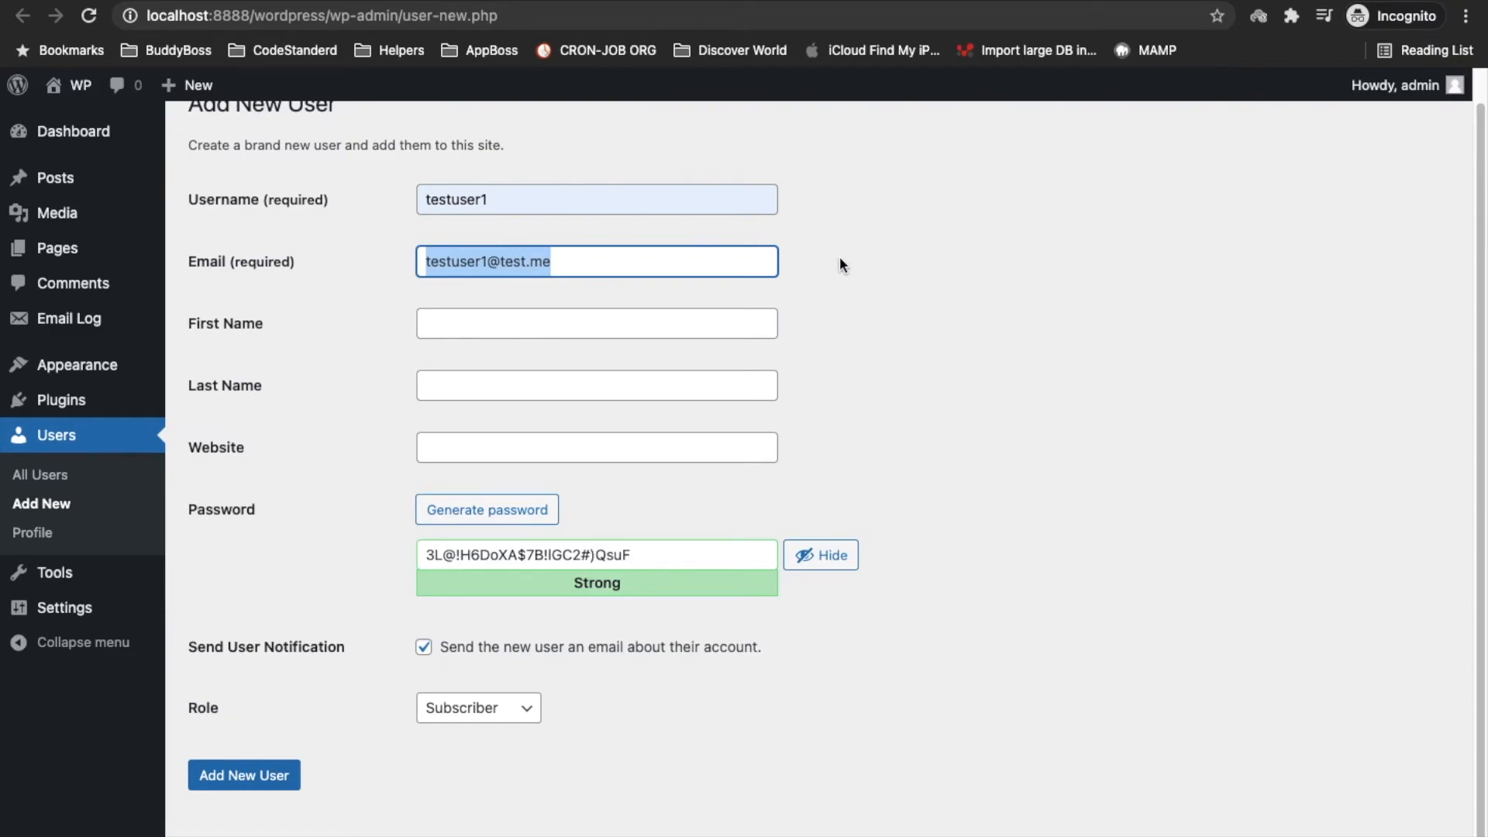
# Fill in the user's first and last name and create the Subscriber user
pyautogui.click(514, 306)
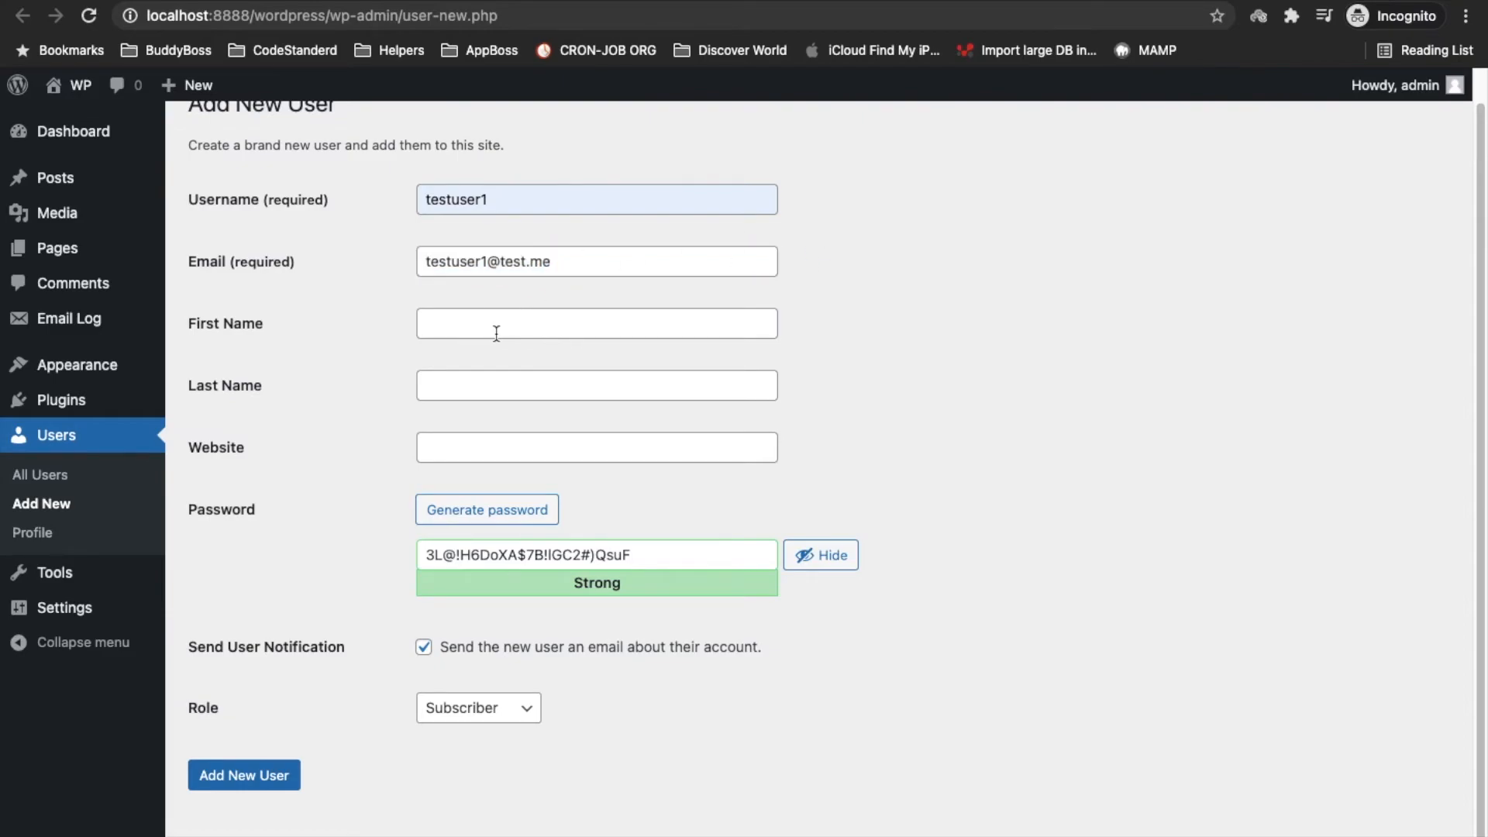
pyautogui.click(497, 333)
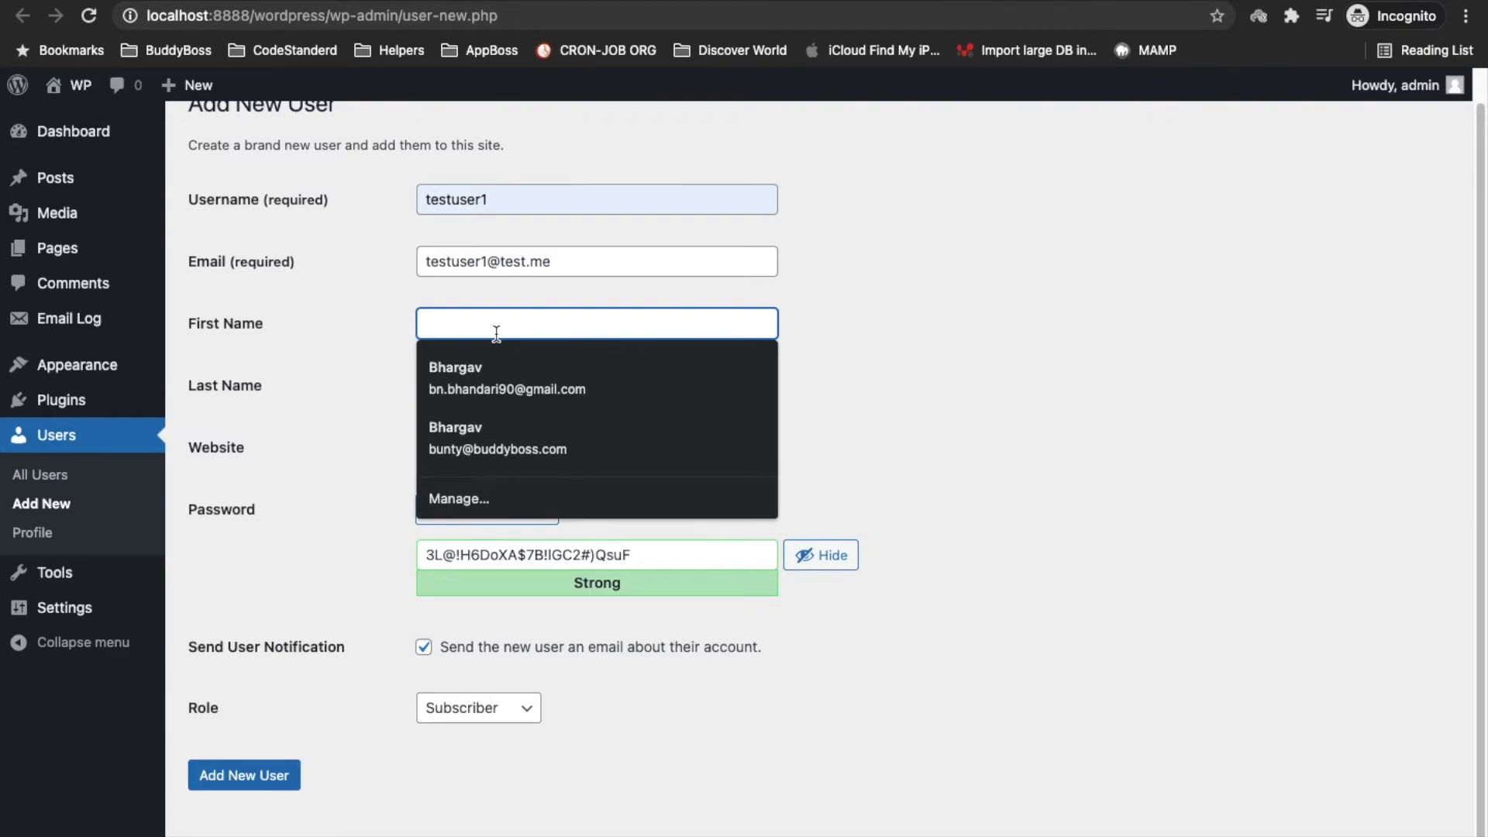
pyautogui.write('Bunty')
pyautogui.press('Tab')
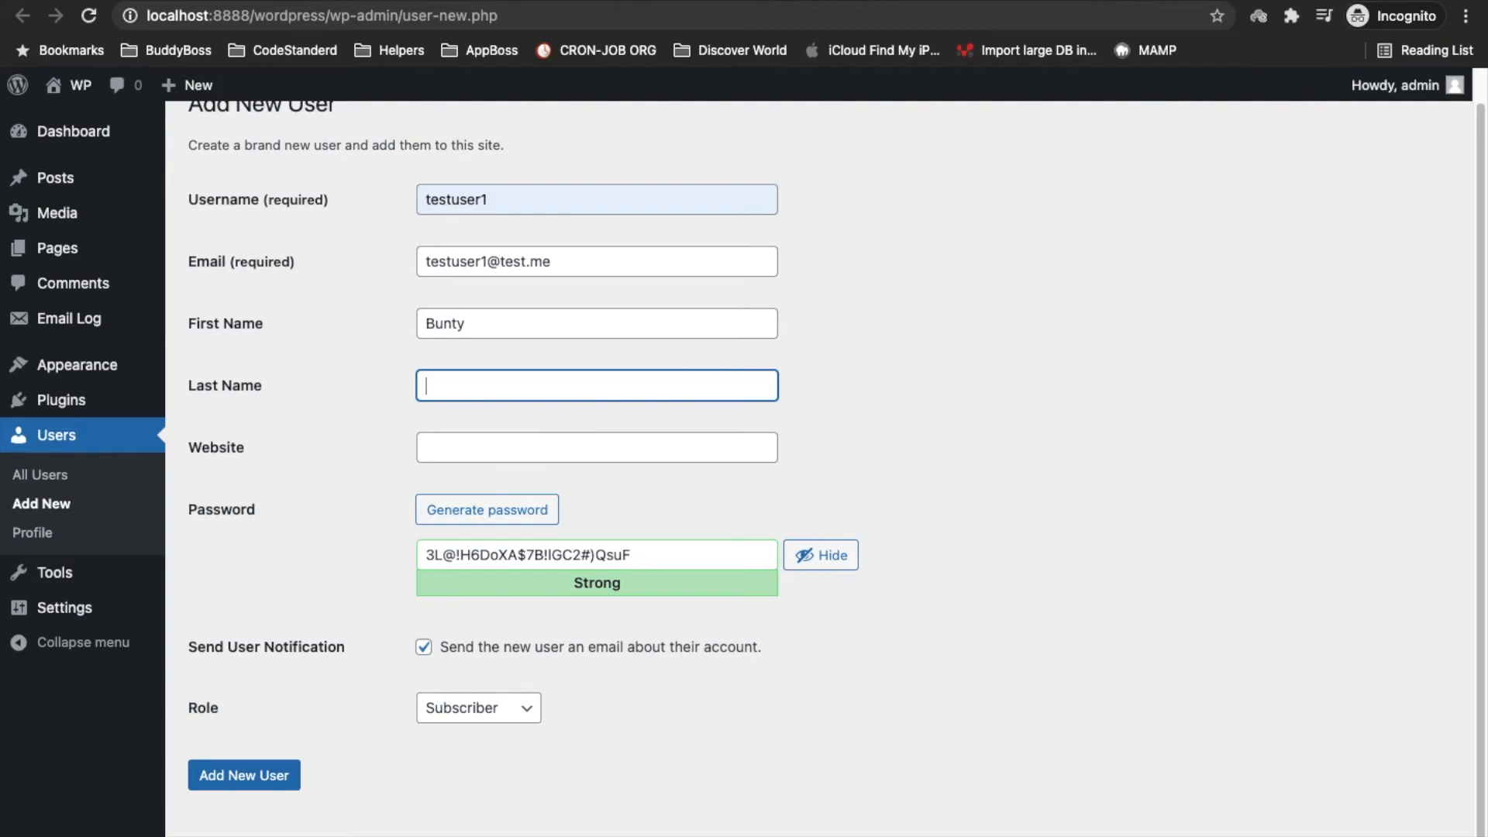
pyautogui.write('BB')
pyautogui.click(899, 437)
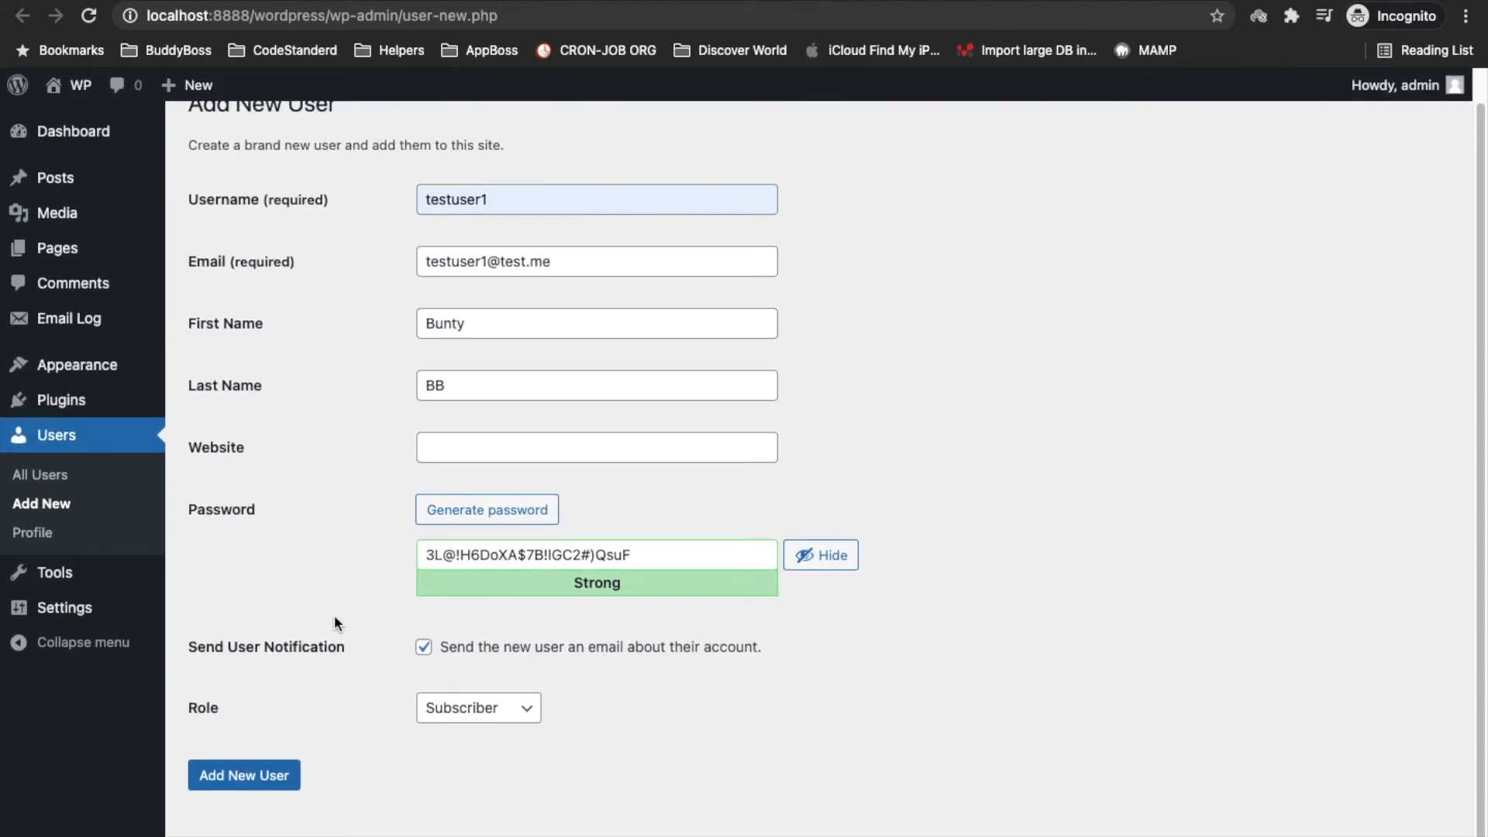
pyautogui.click(242, 779)
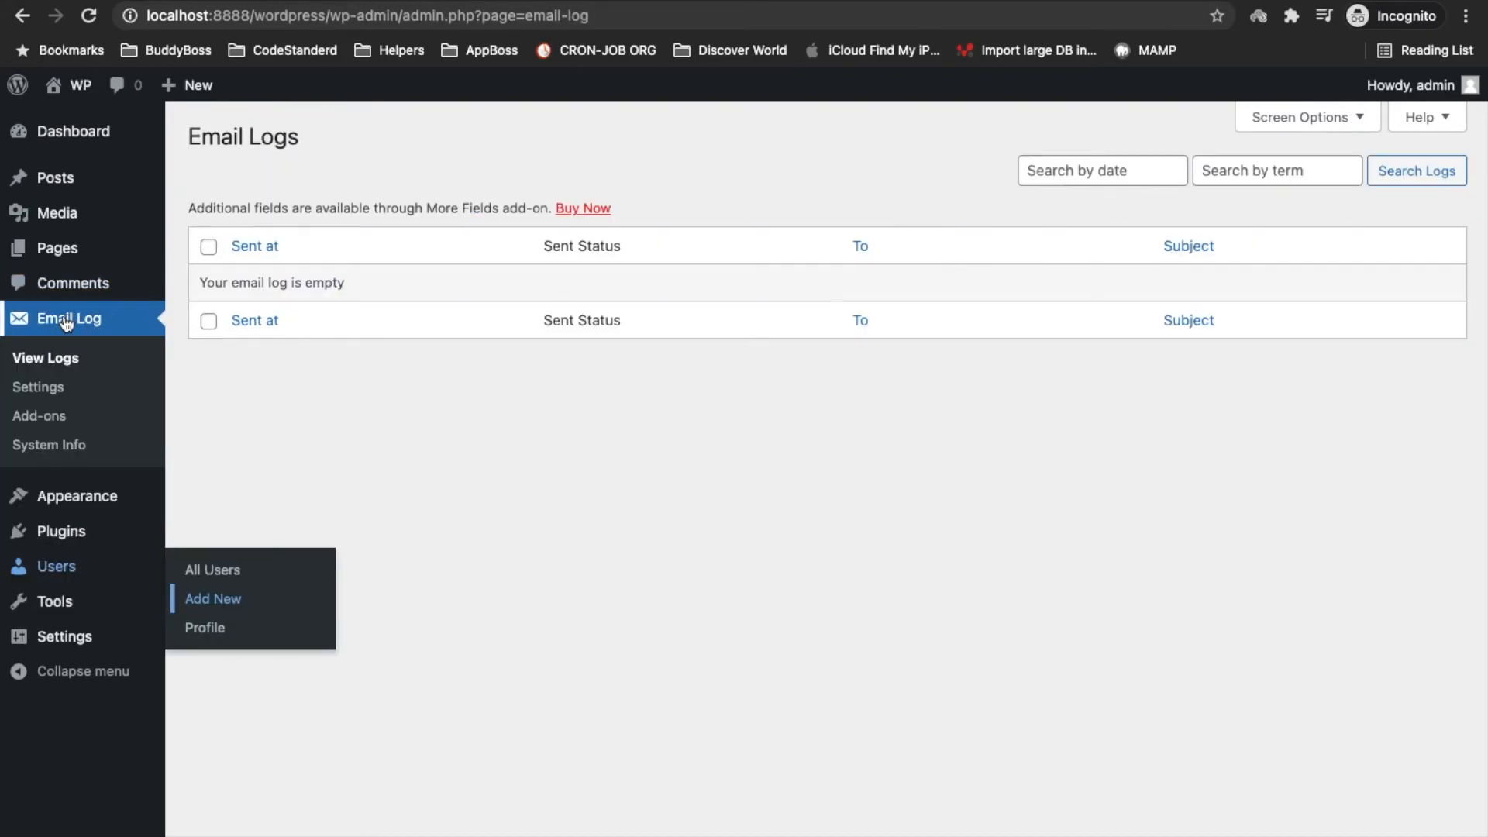
# Reload Email Log > View Logs to show the failed New User Registration and Login Details entries
pyautogui.click(44, 356)
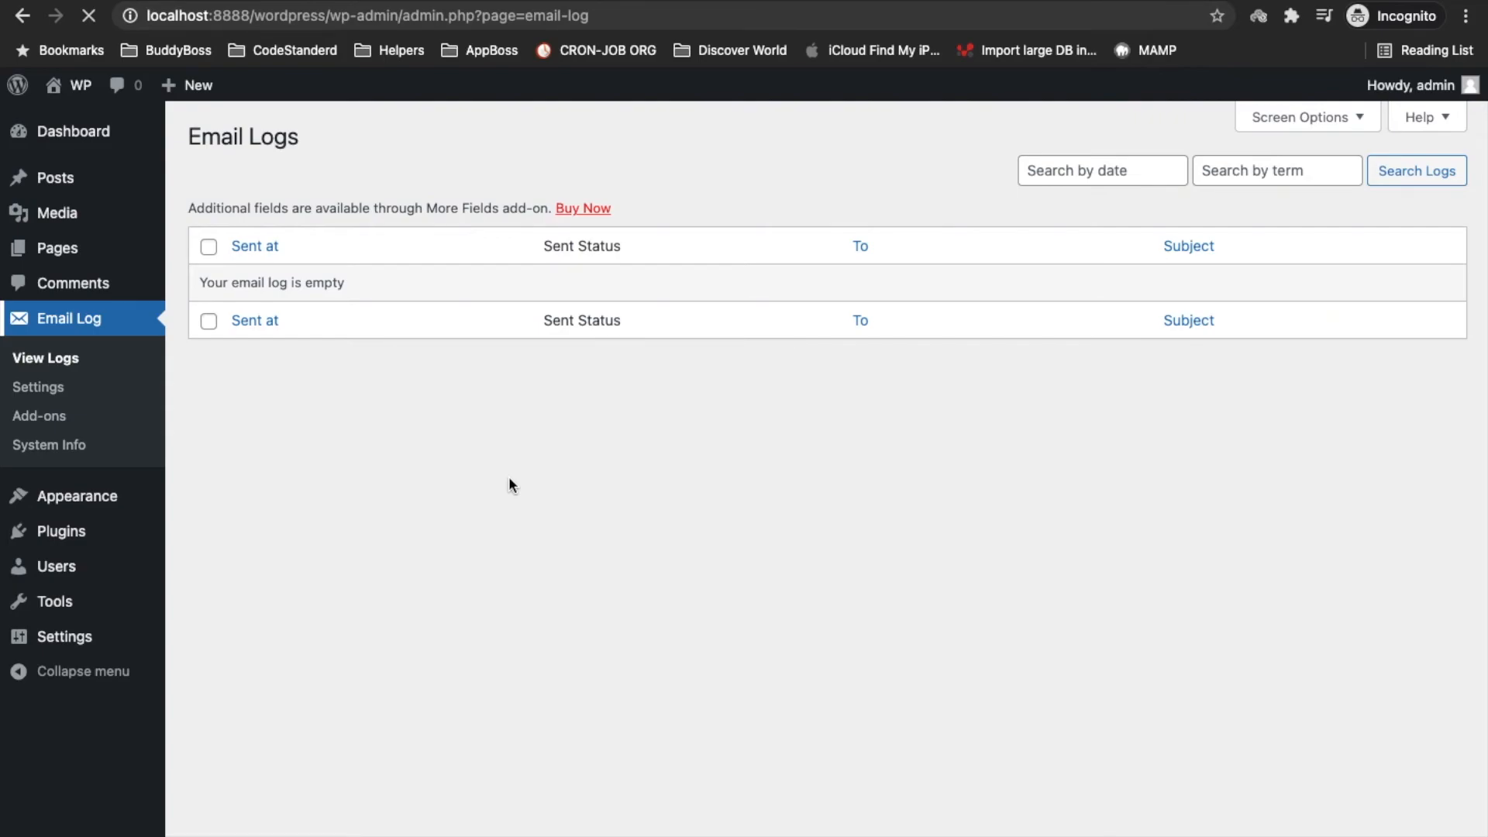
pyautogui.moveTo(939, 298)
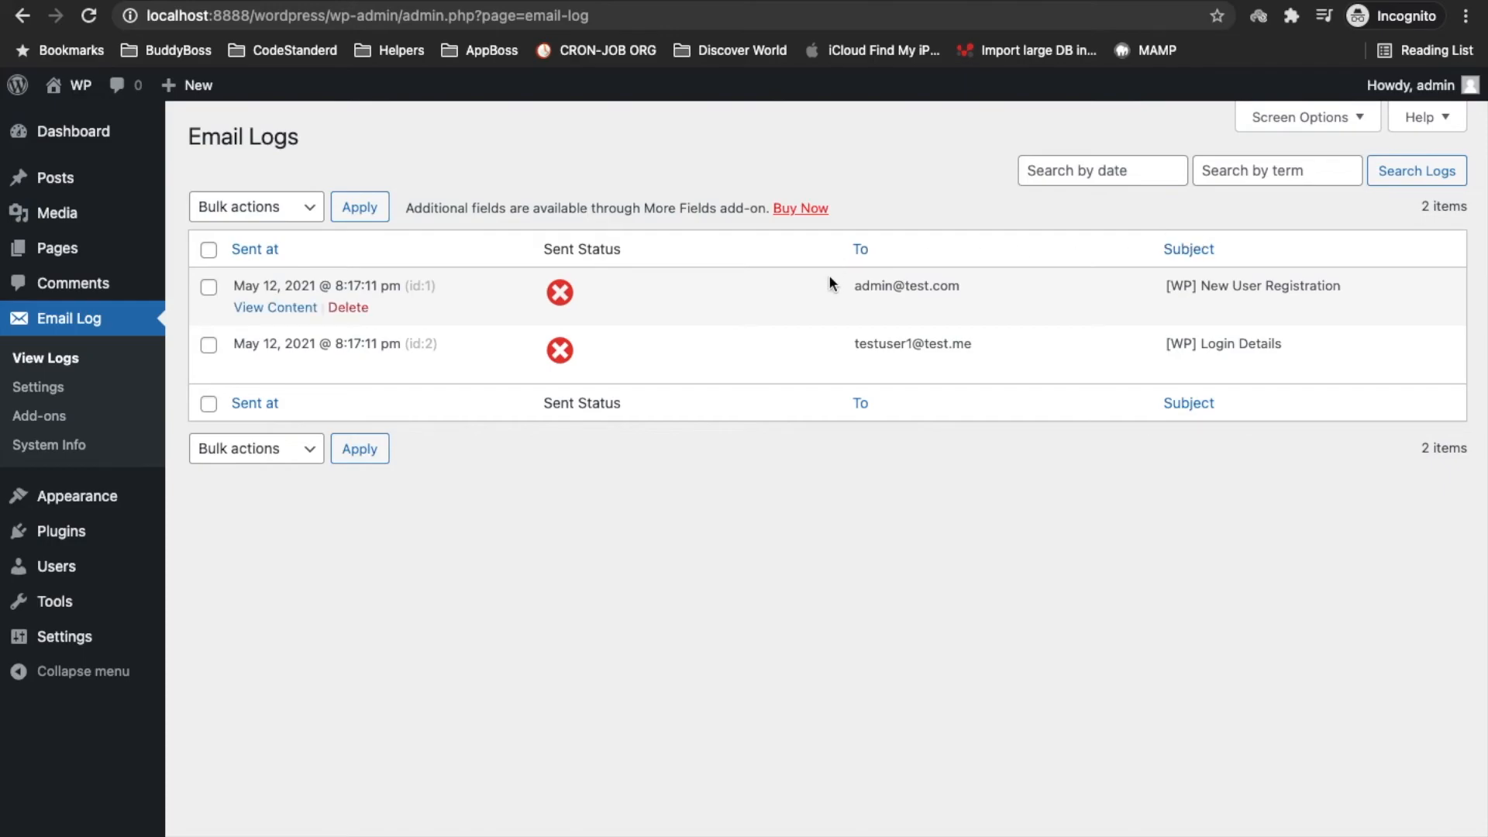
pyautogui.click(278, 310)
pyautogui.click(604, 333)
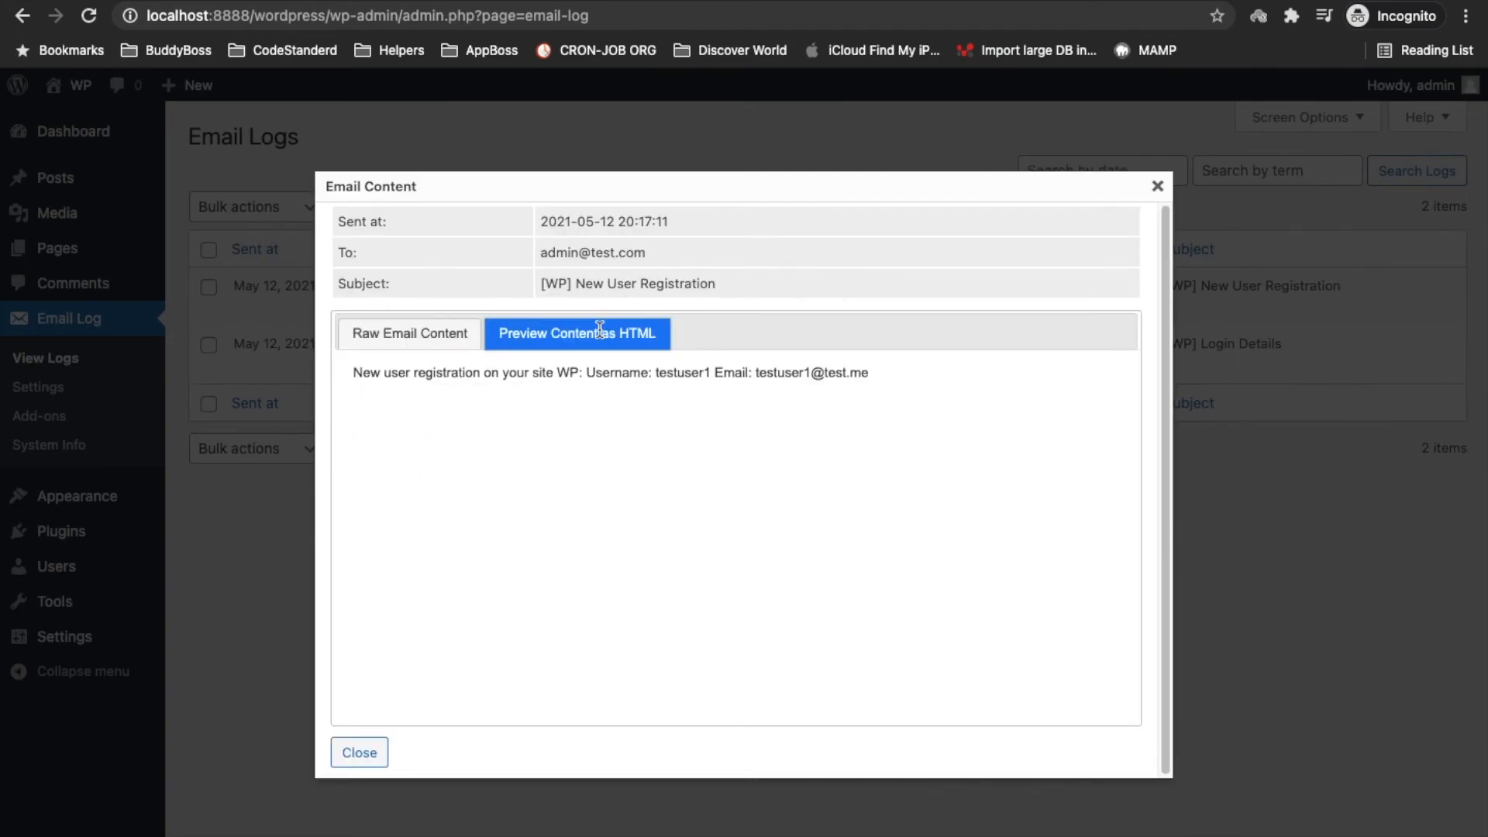
pyautogui.click(431, 337)
pyautogui.moveTo(354, 387); pyautogui.dragTo(695, 396)
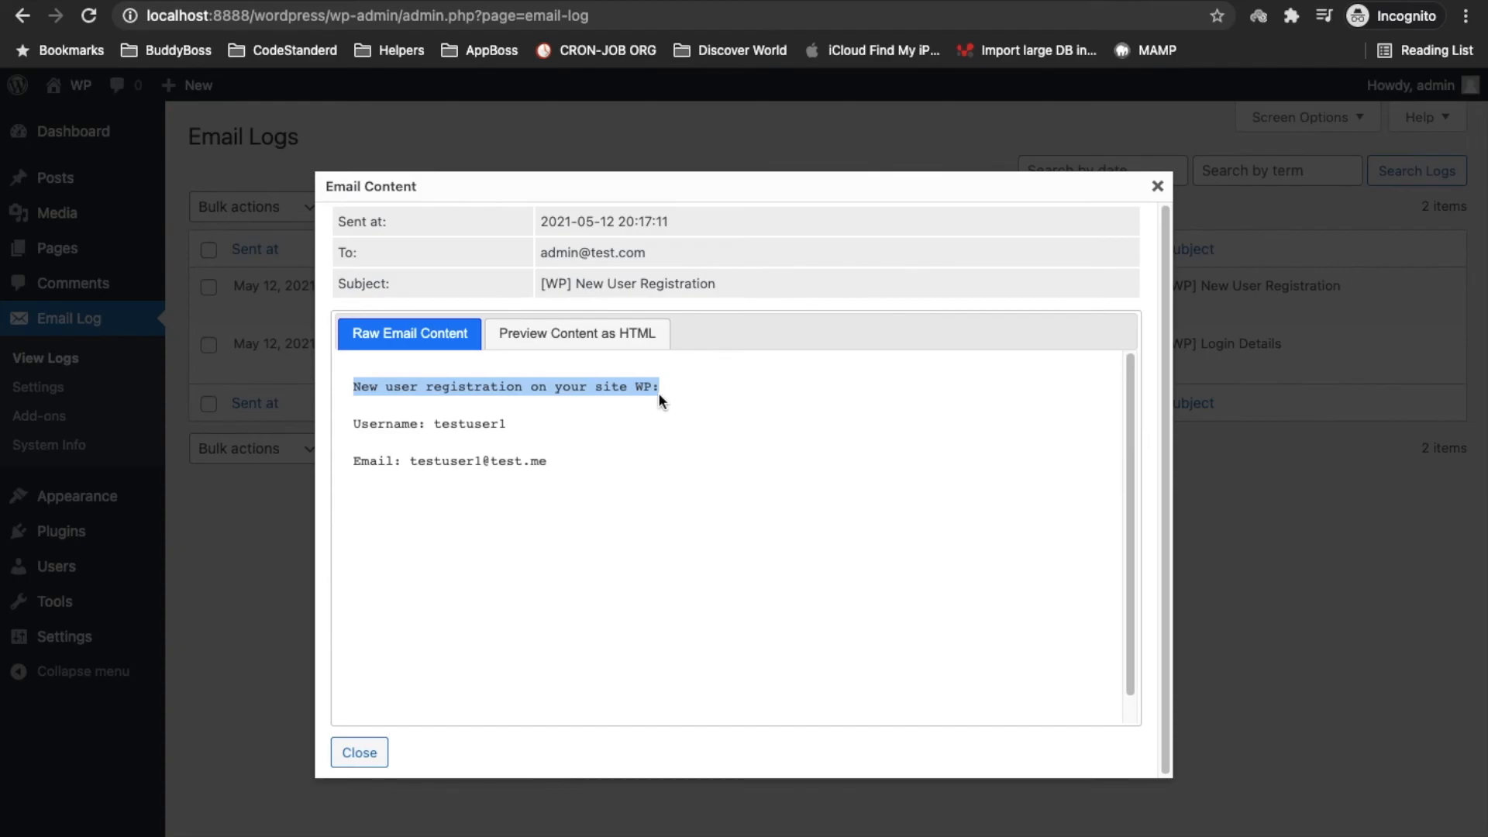
pyautogui.click(1159, 194)
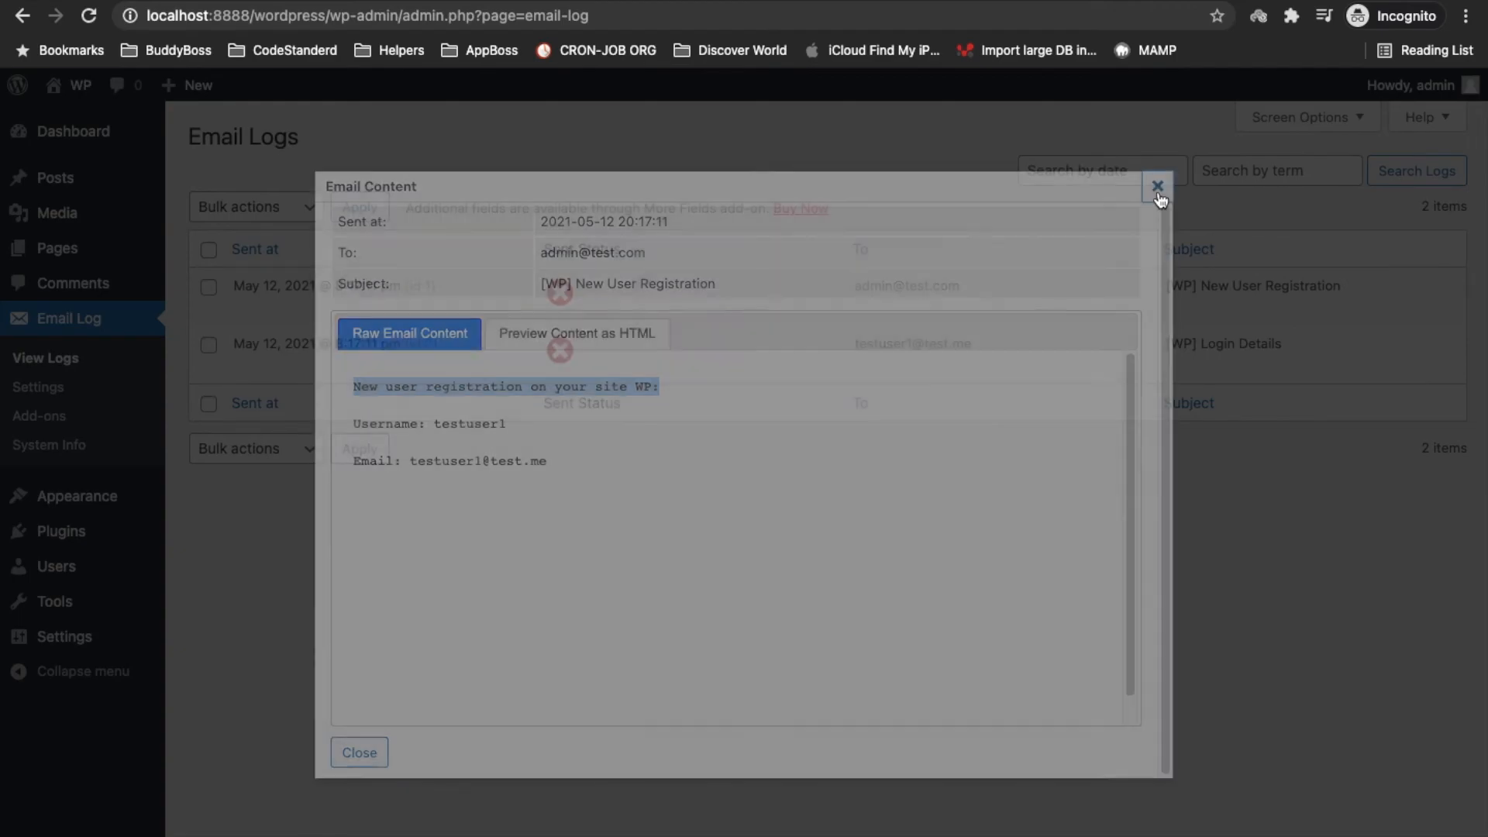
pyautogui.moveTo(857, 342); pyautogui.dragTo(998, 340)
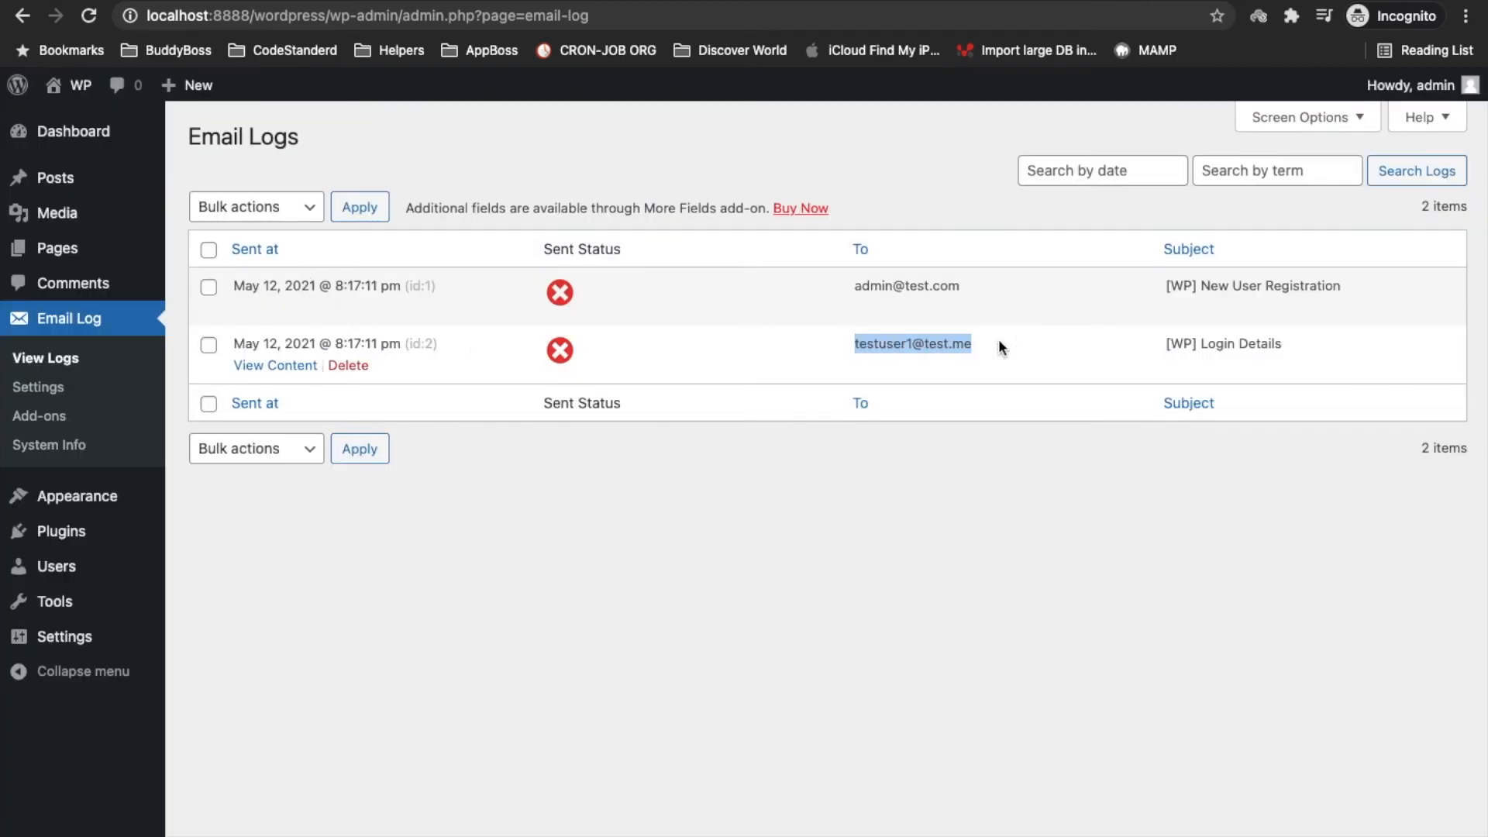
pyautogui.click(245, 358)
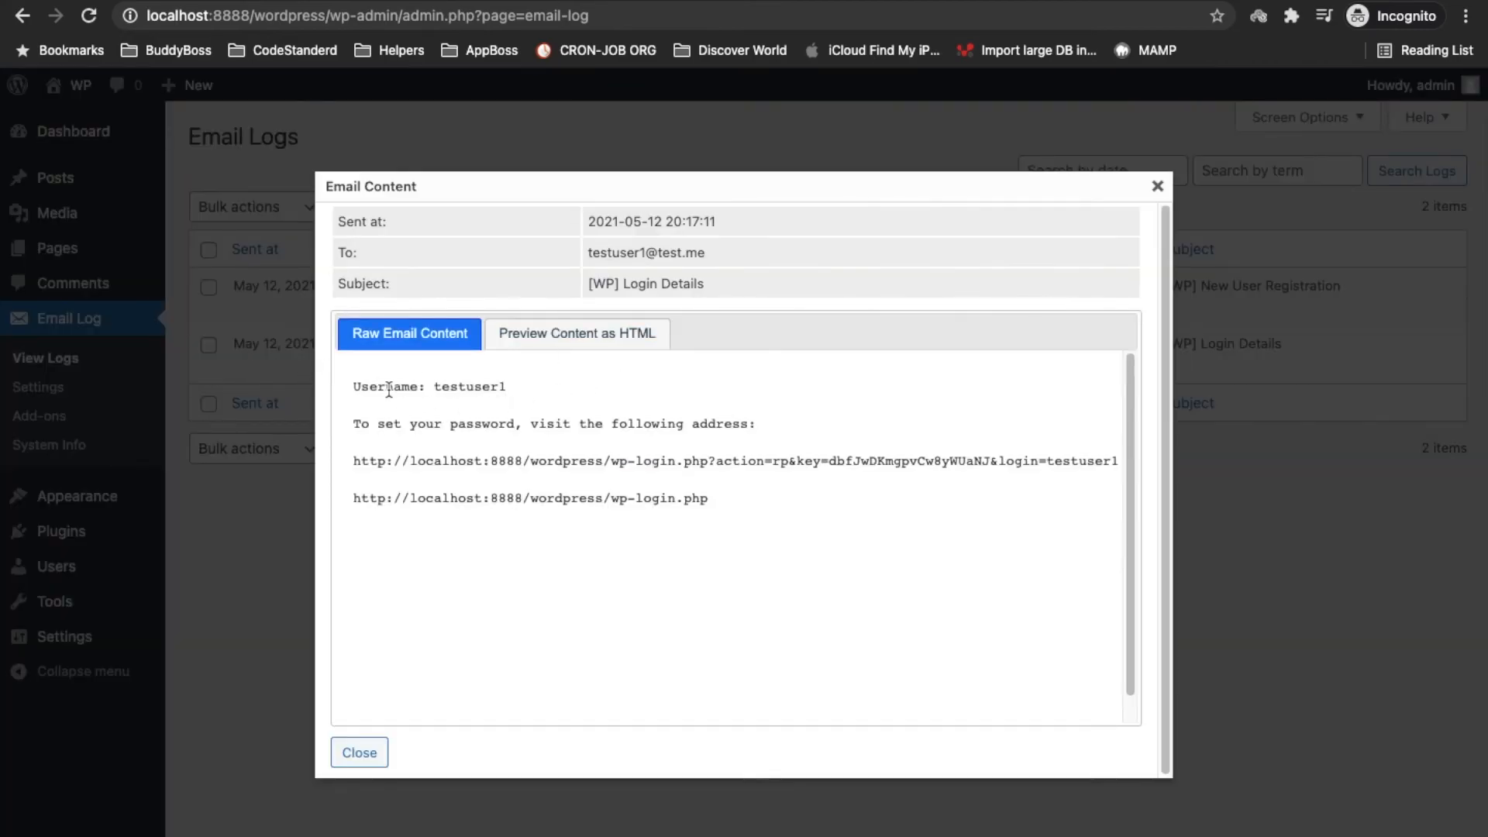
pyautogui.doubleClick(458, 387)
pyautogui.click(384, 436)
pyautogui.tripleClick(384, 436)
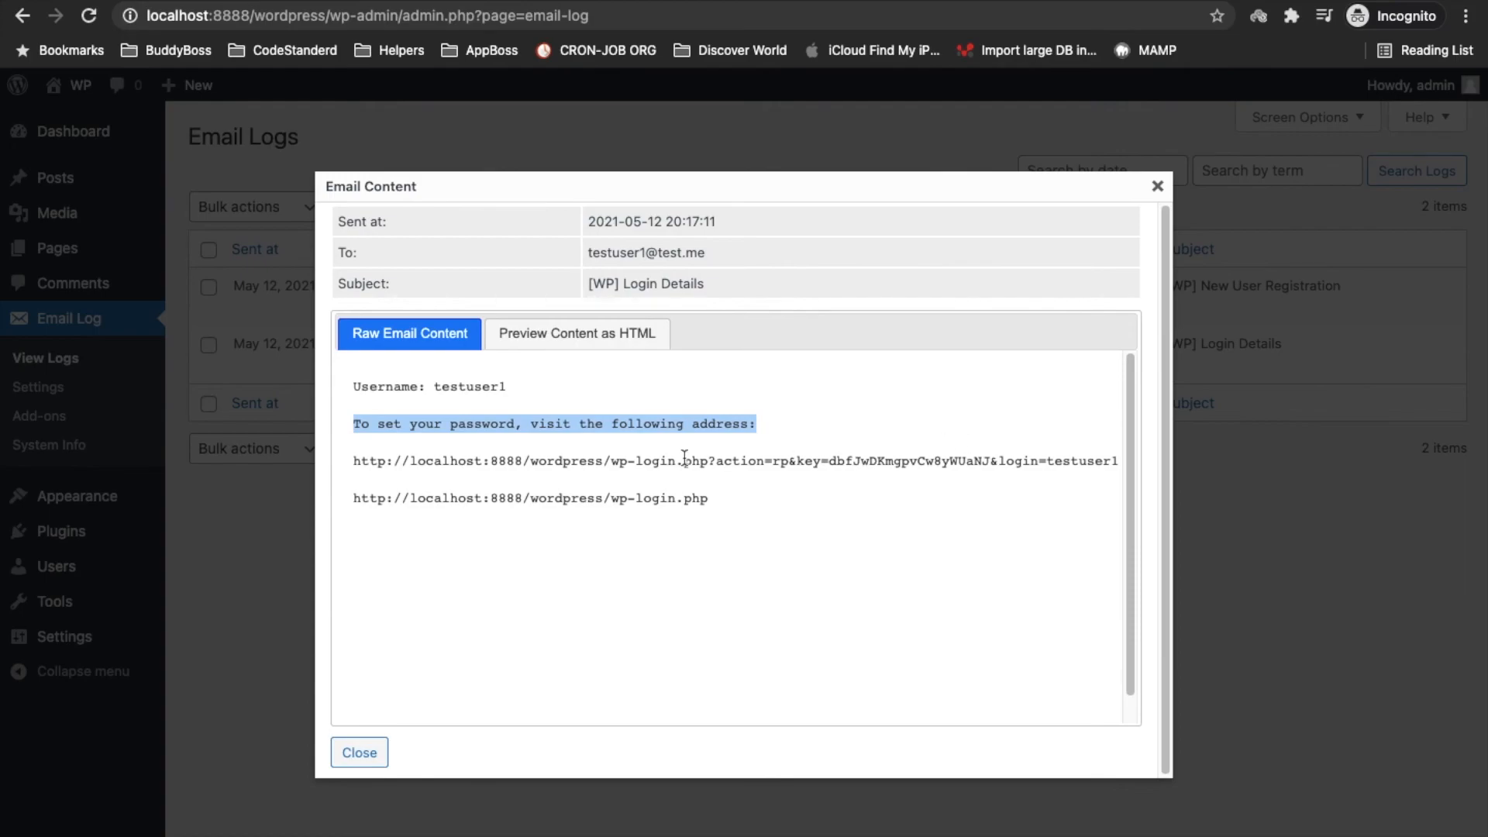
pyautogui.tripleClick(603, 460)
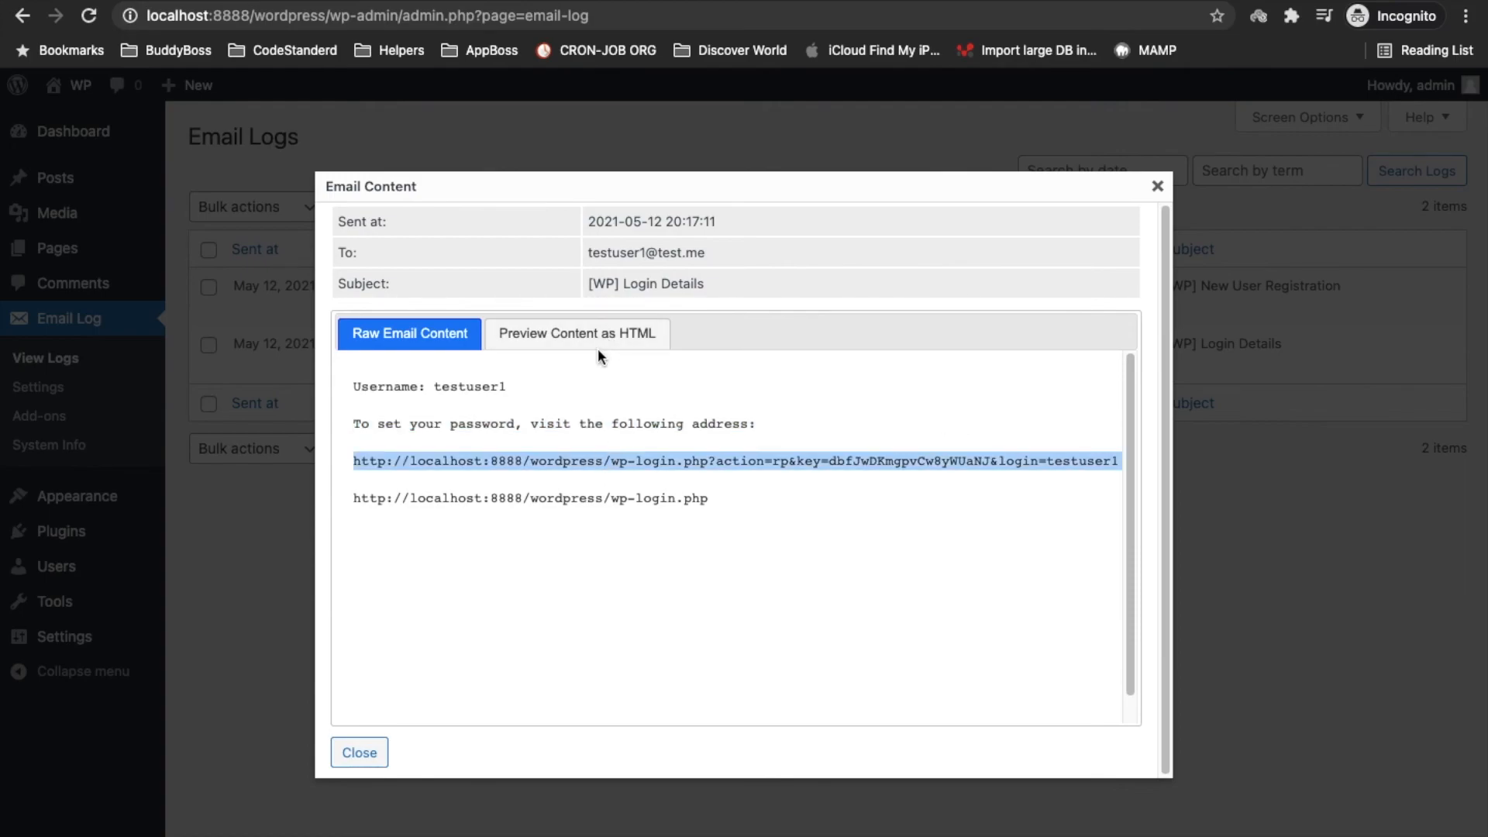
pyautogui.click(619, 332)
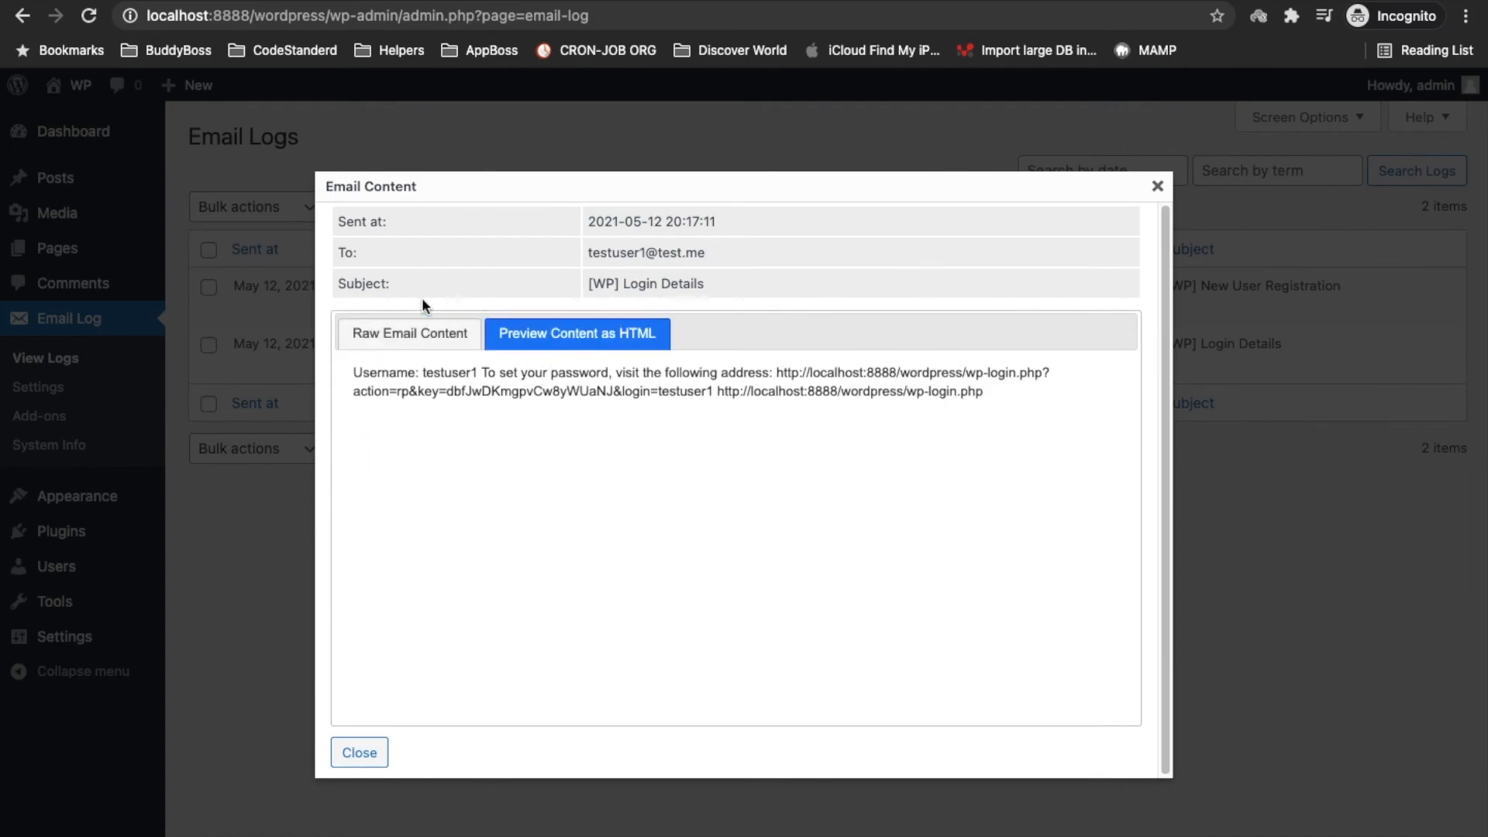
pyautogui.click(388, 327)
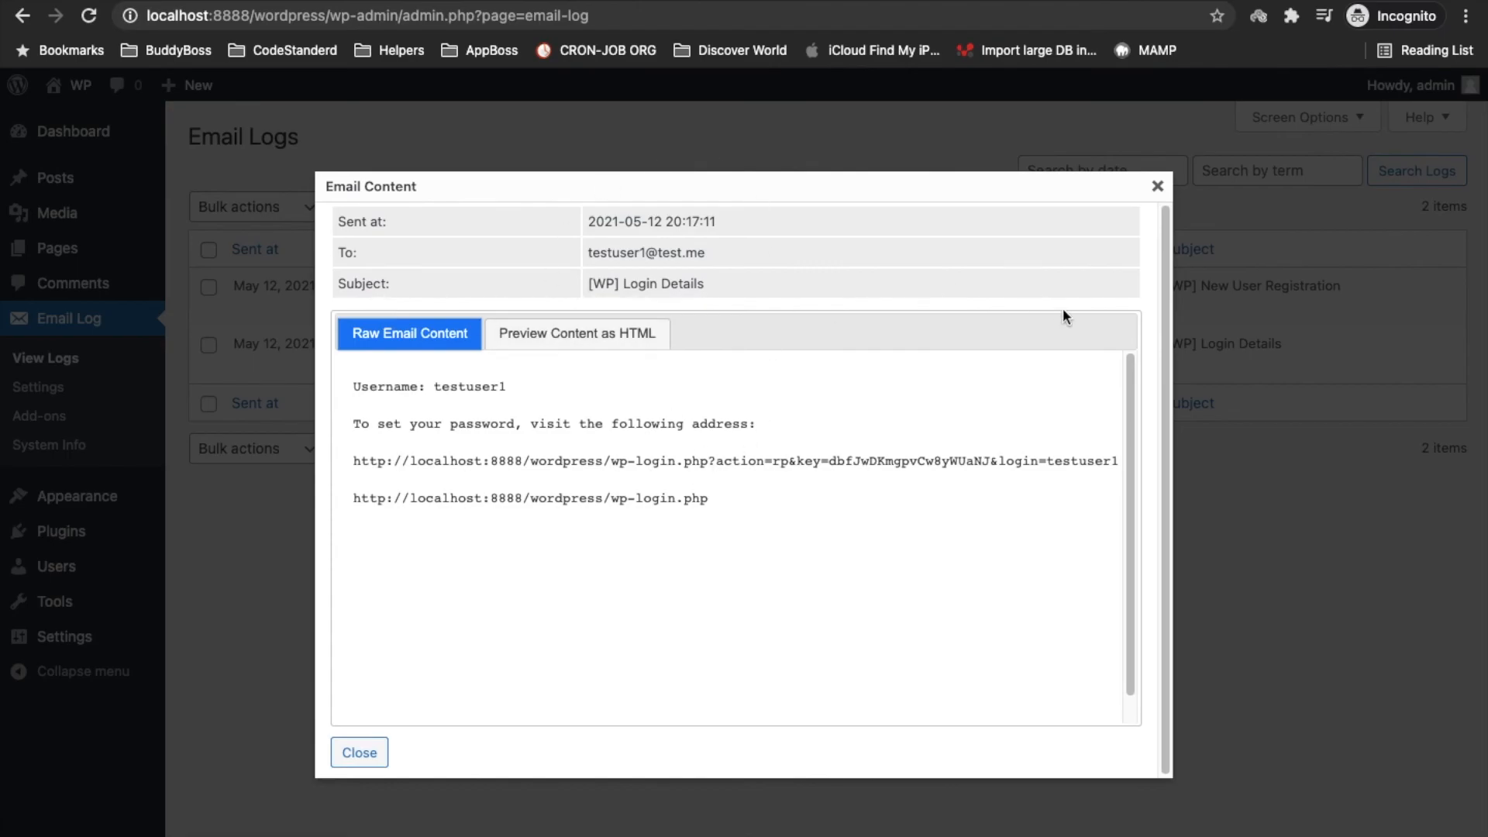
pyautogui.click(1157, 186)
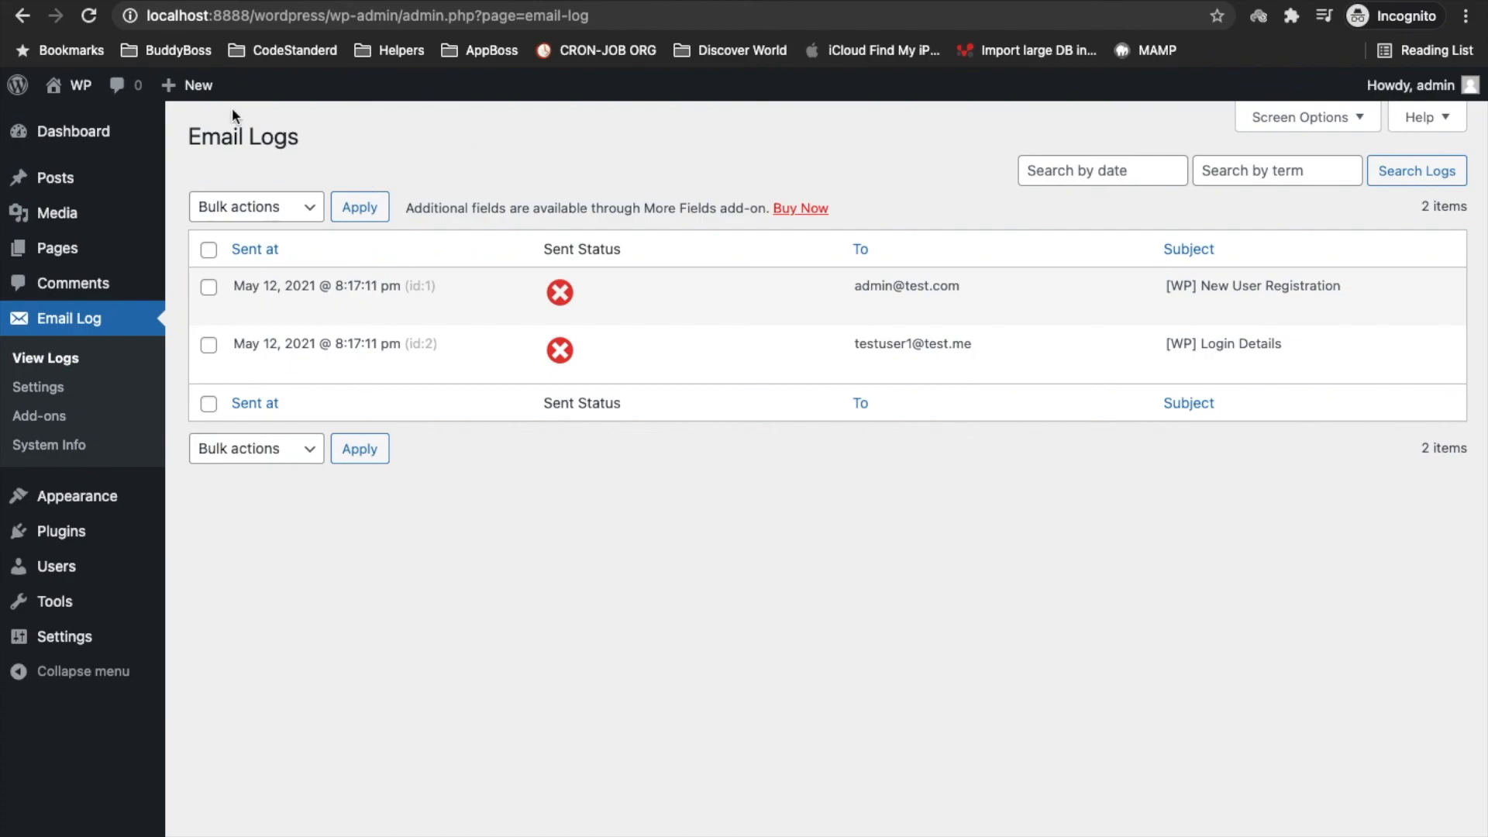
pyautogui.moveTo(183, 145); pyautogui.dragTo(595, 150)
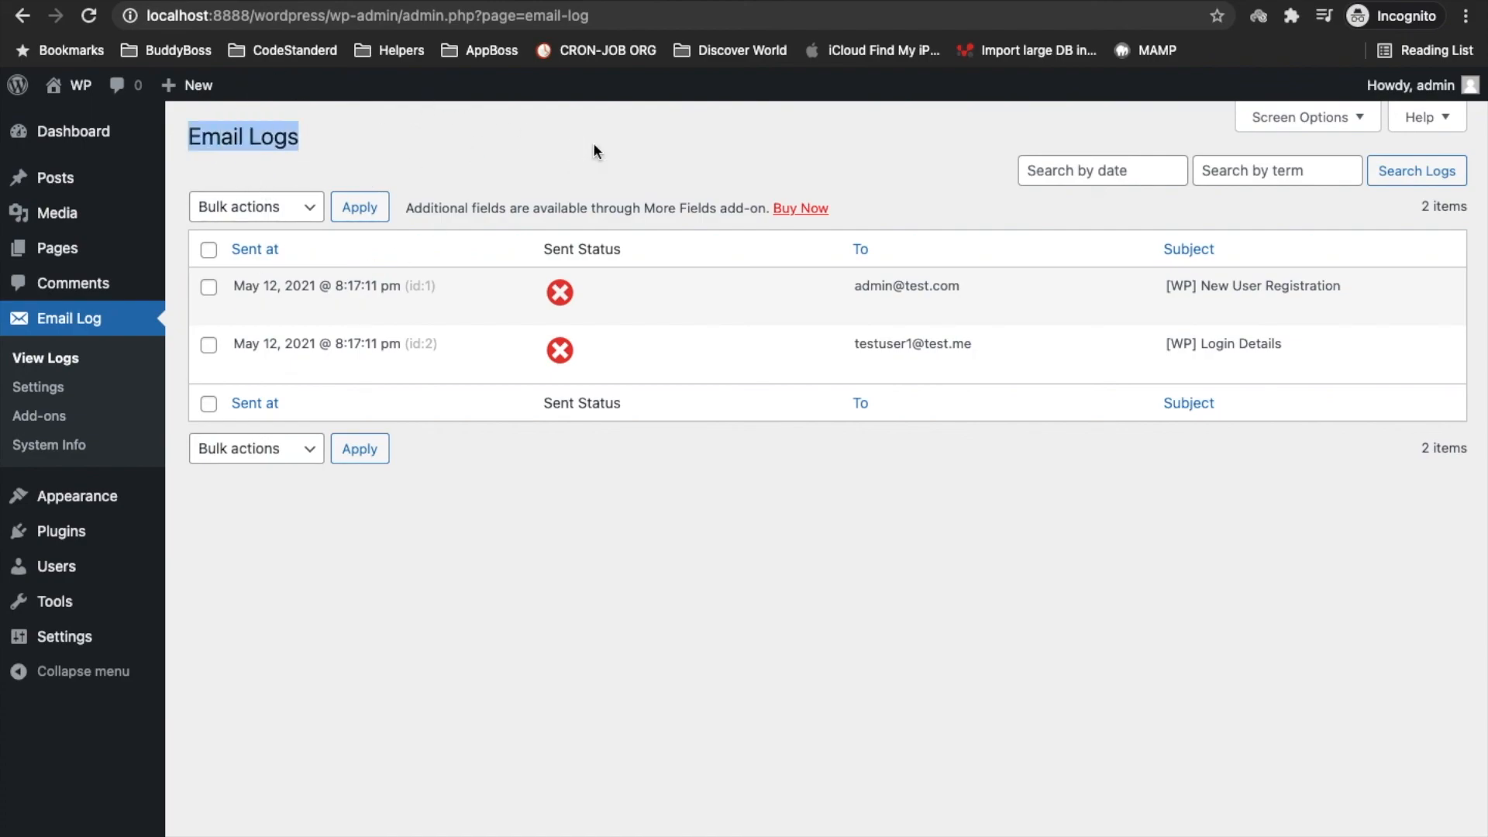